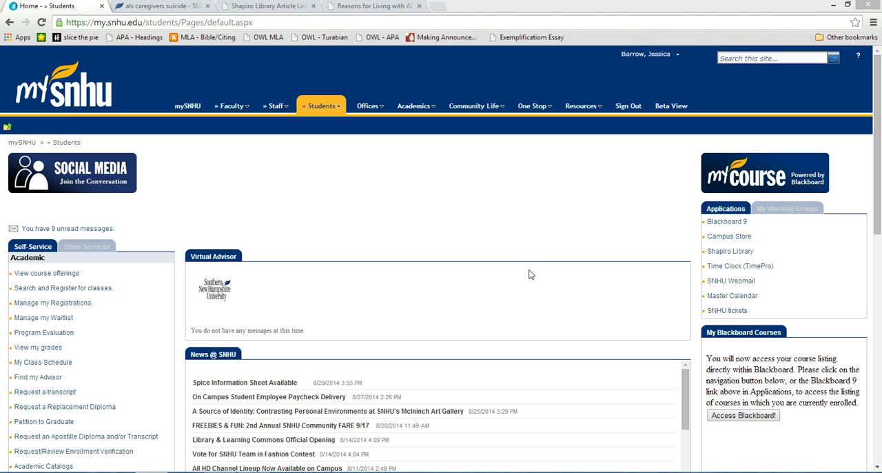
- Open EasyBib from the E section of the Shapiro Library's A-Z database list
left_click(723, 254)
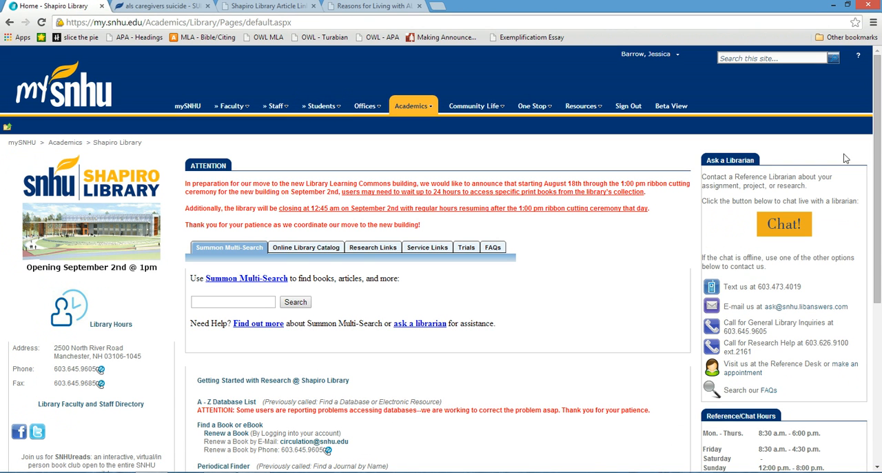
left_click_drag(879, 153, 880, 222)
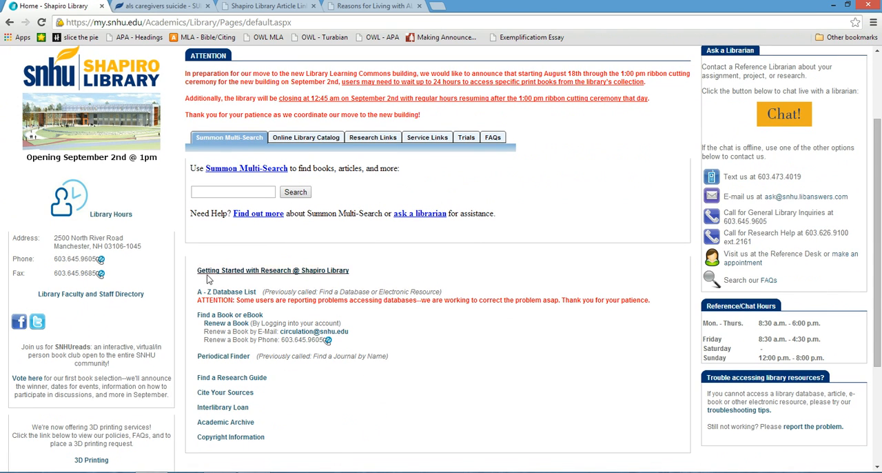
left_click(218, 293)
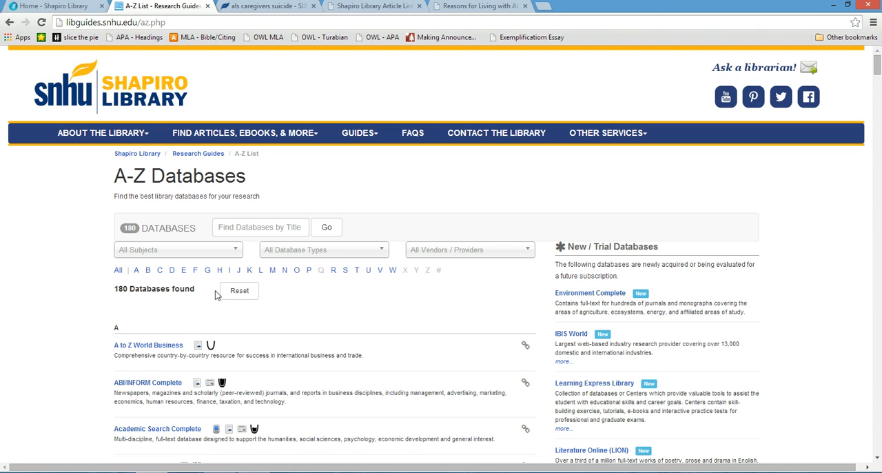
left_click(184, 271)
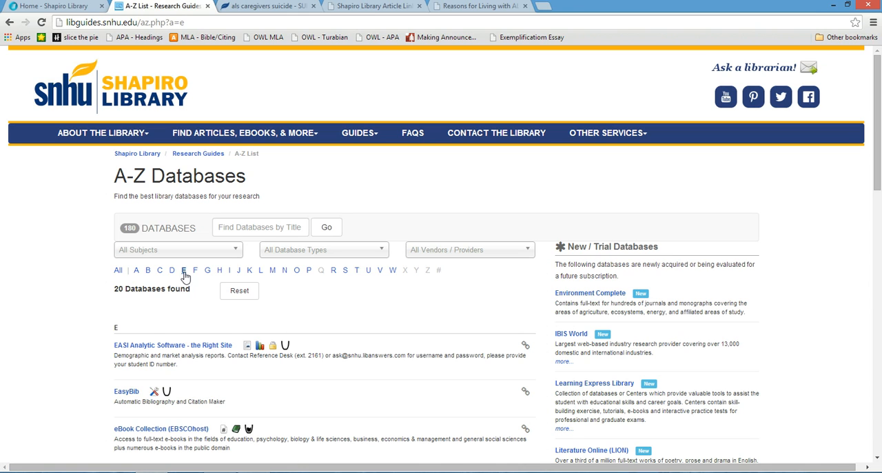
left_click(130, 393)
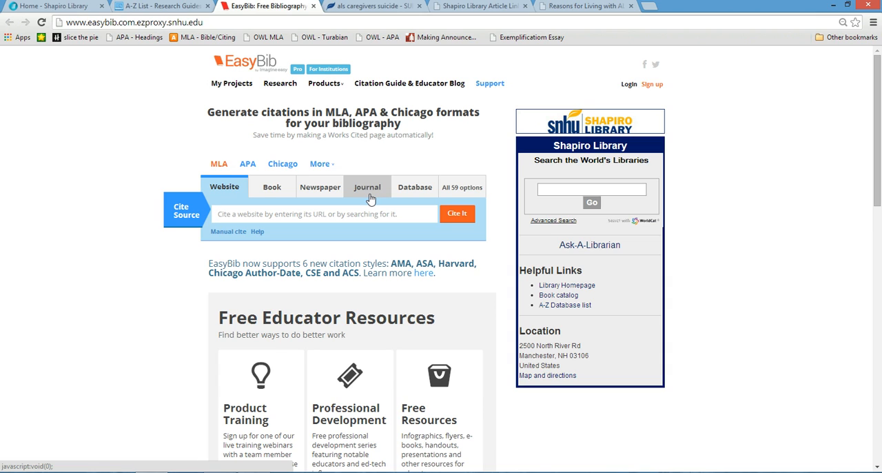
- Search journals in APA style for "Attitudes toward assisted suicide and life-prolonging measures in Swiss ALS patients and their caregivers" and cite the matching article
left_click(247, 165)
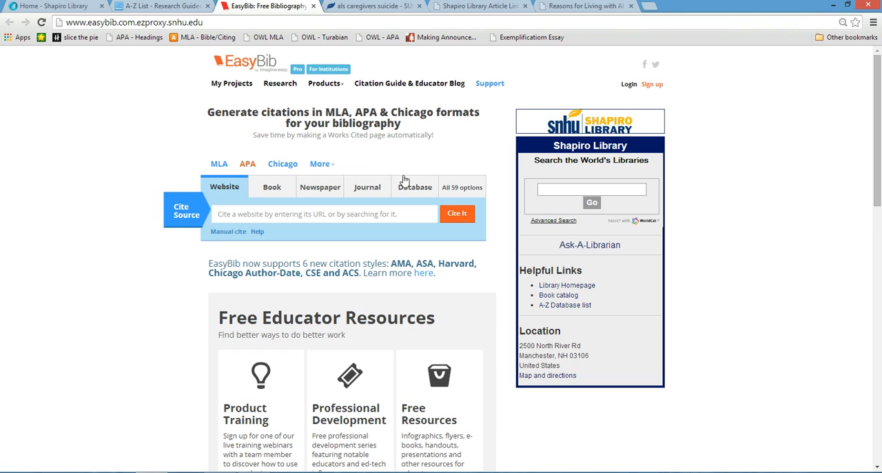
left_click(367, 188)
left_click(365, 221)
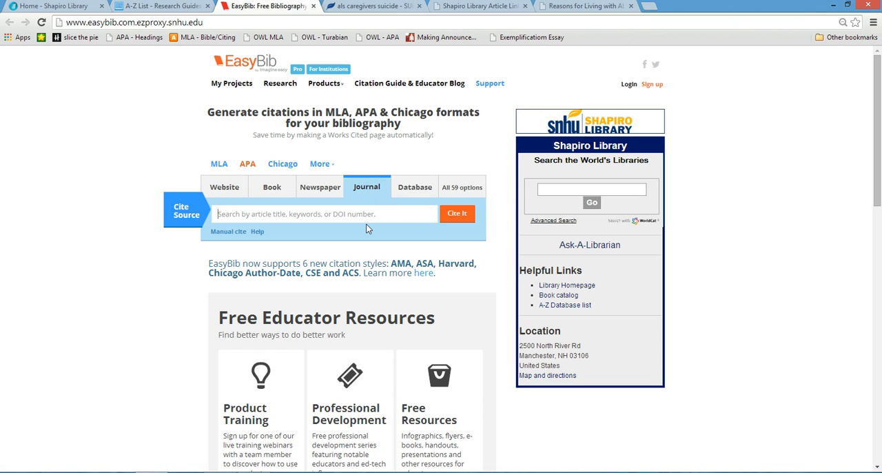
type("fe-prolonging measures in Swiss ALS patients and their caregivers")
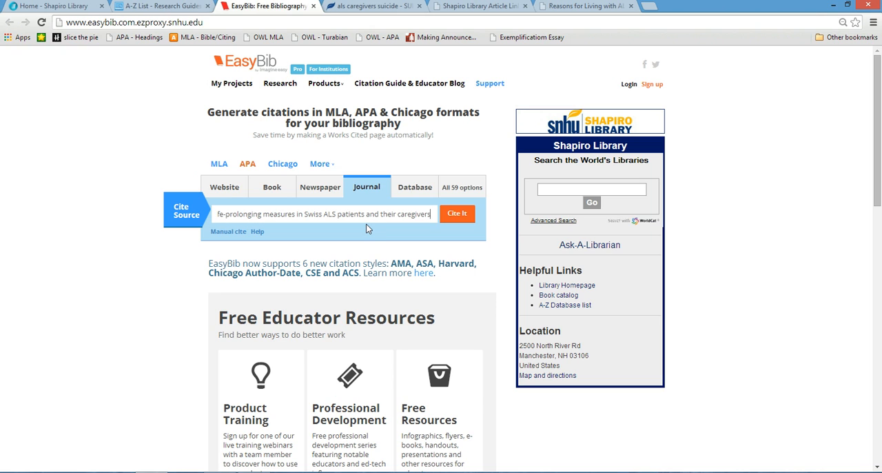
left_click(460, 214)
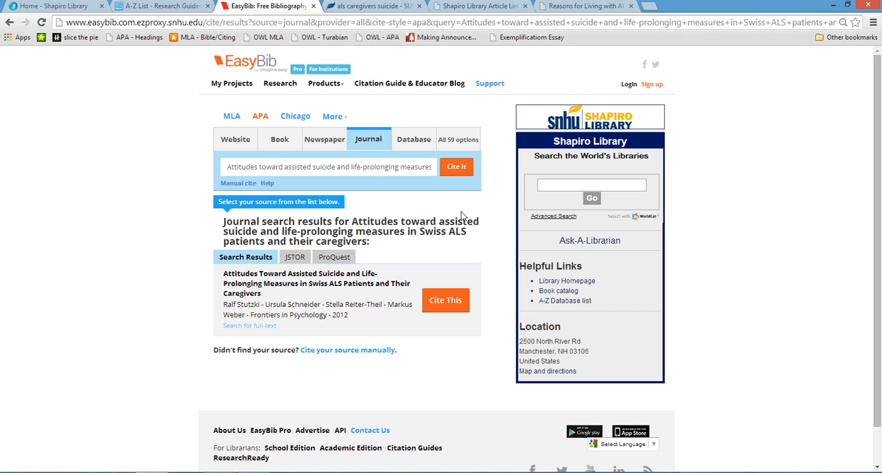
left_click(448, 305)
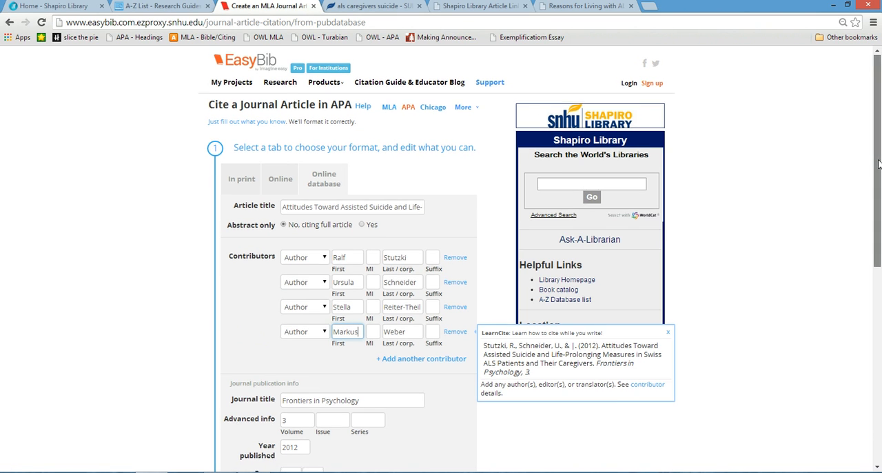
- Set the journal citation's date accessed to 31 August 2014
left_click_drag(878, 158, 875, 373)
scroll(457, 309, "up", 1)
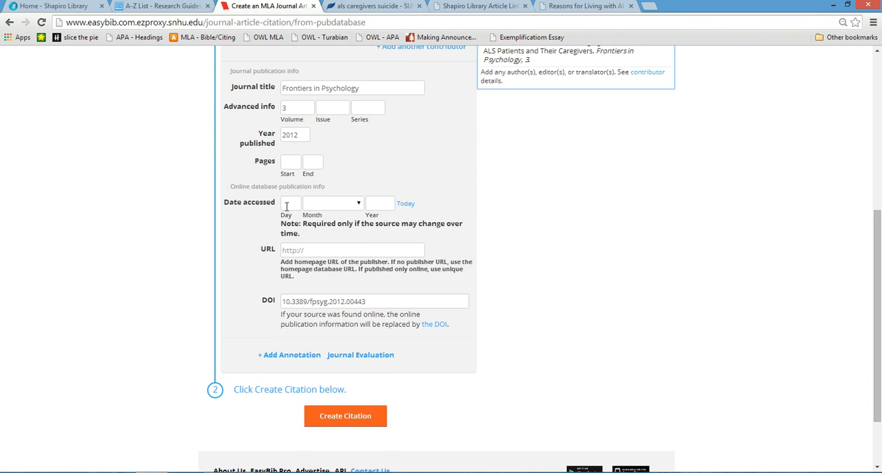
left_click(287, 207)
type("3")
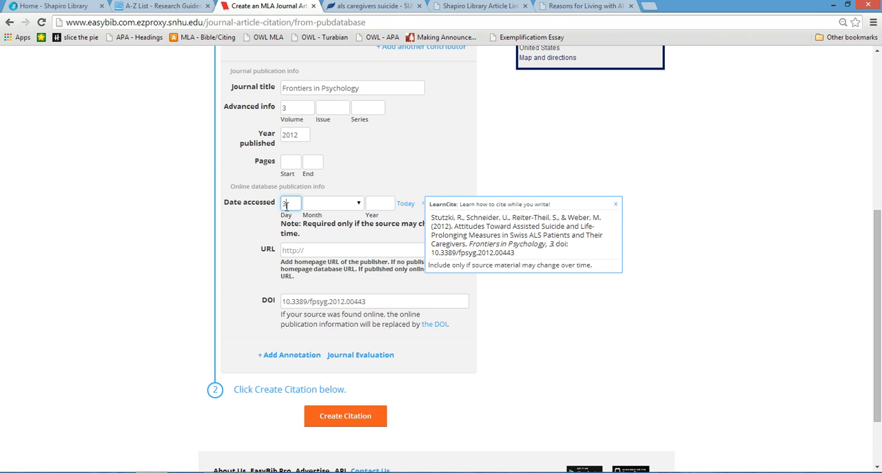
type("1")
left_click(354, 206)
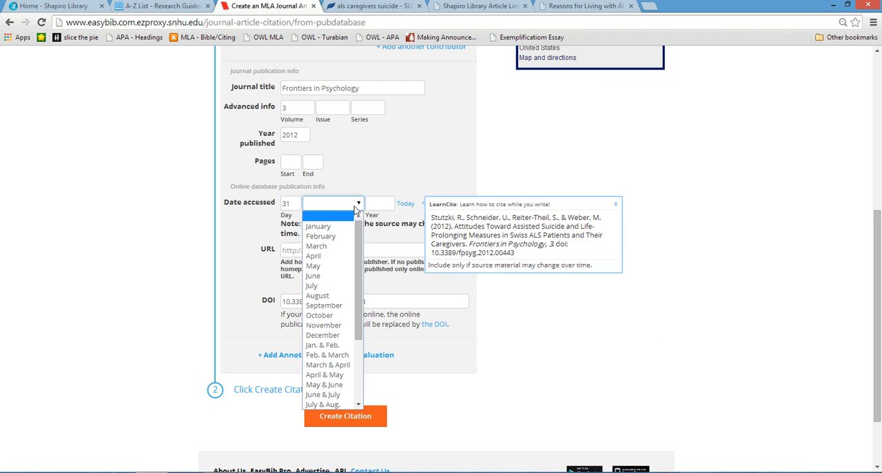
left_click(319, 295)
left_click(383, 206)
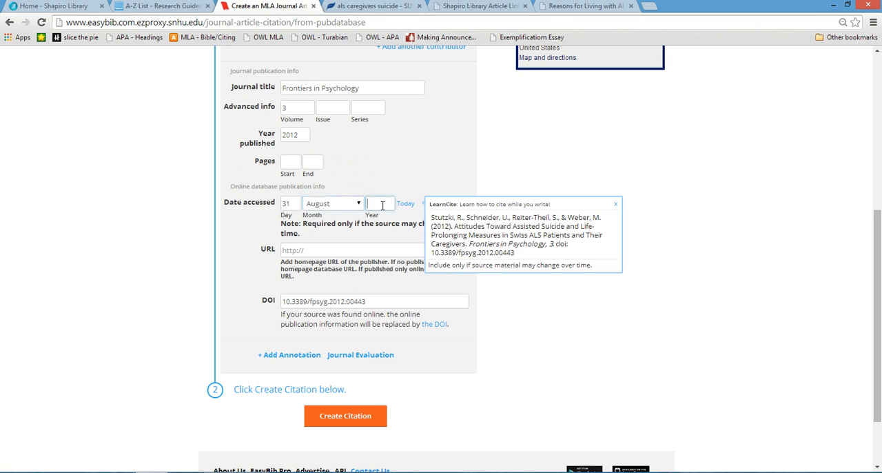
type("2014")
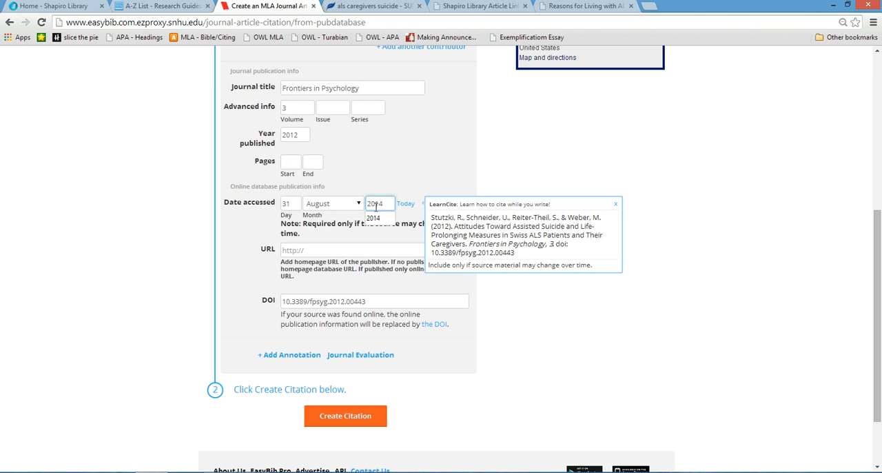
- Add an annotation box to the journal article citation
left_click(334, 251)
left_click(334, 250)
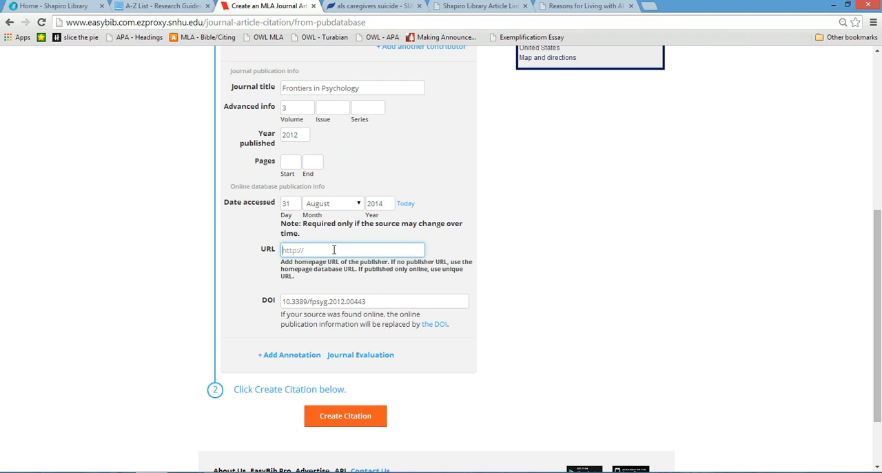
left_click(372, 301)
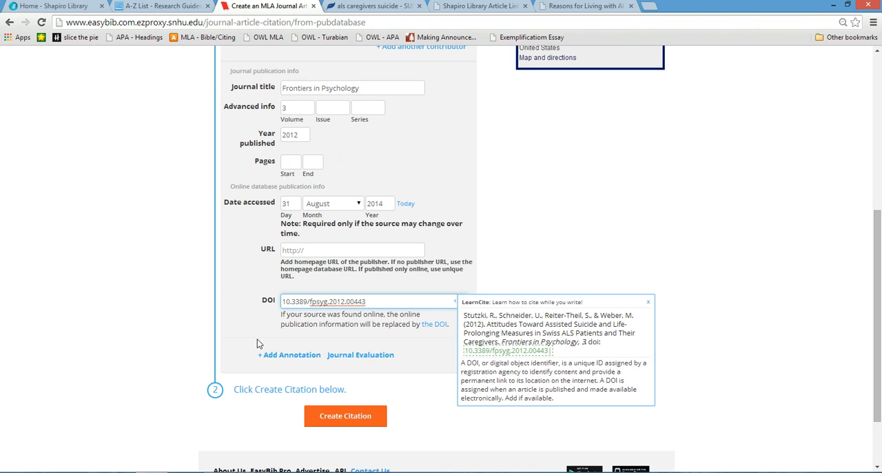
left_click(240, 336)
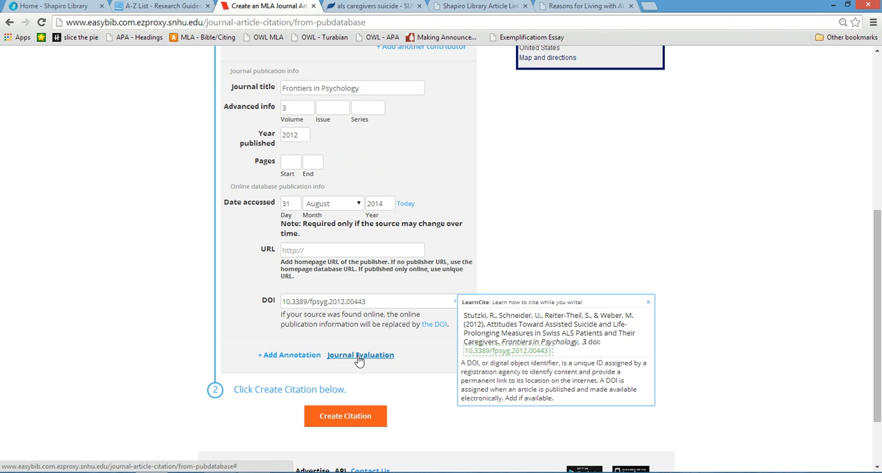
left_click(289, 356)
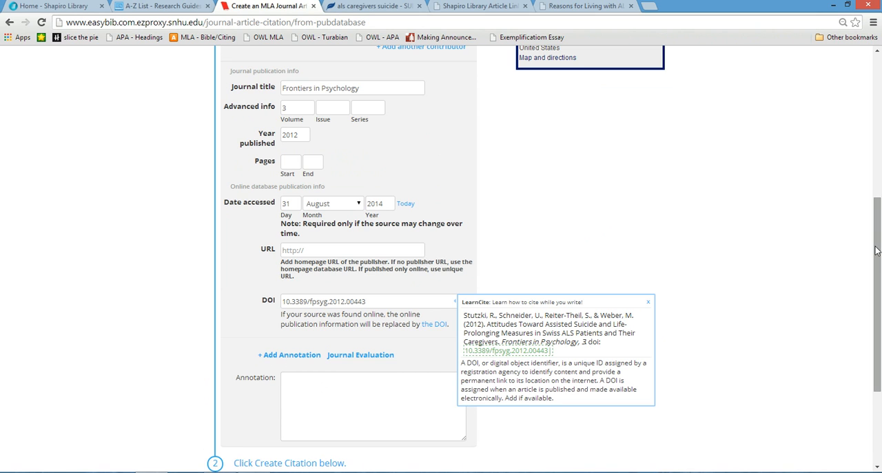
left_click_drag(880, 252, 880, 303)
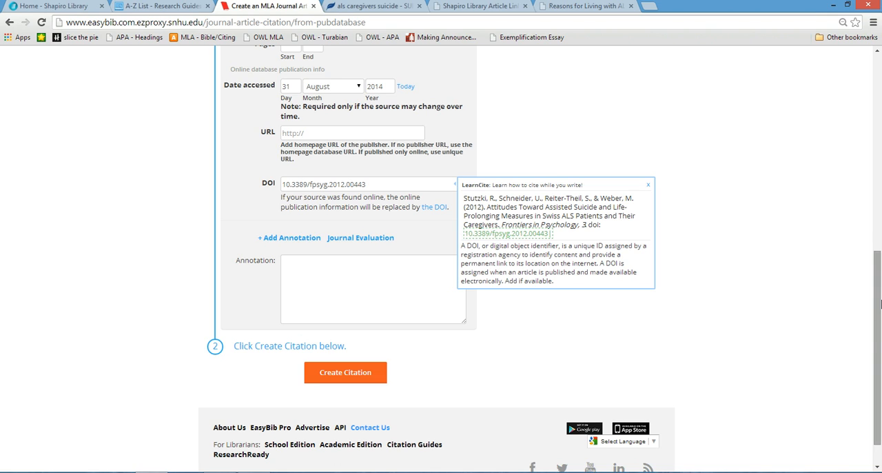
- Begin the annotation with "I'm just going to write what I just said. You'll need to summarize the source,"
left_click(383, 294)
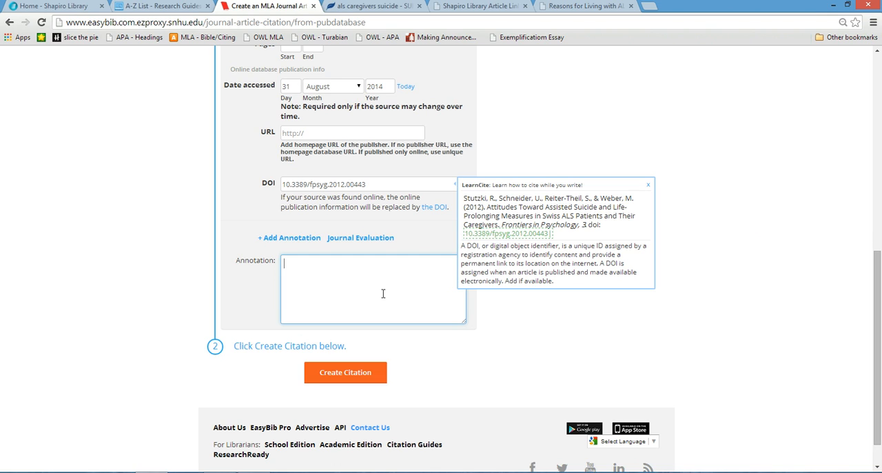
type("I'm just going to write what I ")
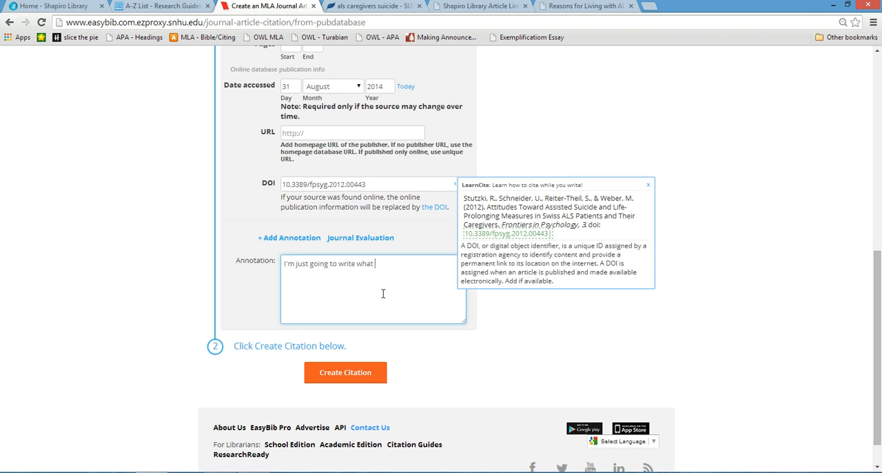
type("just said. You'll need to summarize the sourc")
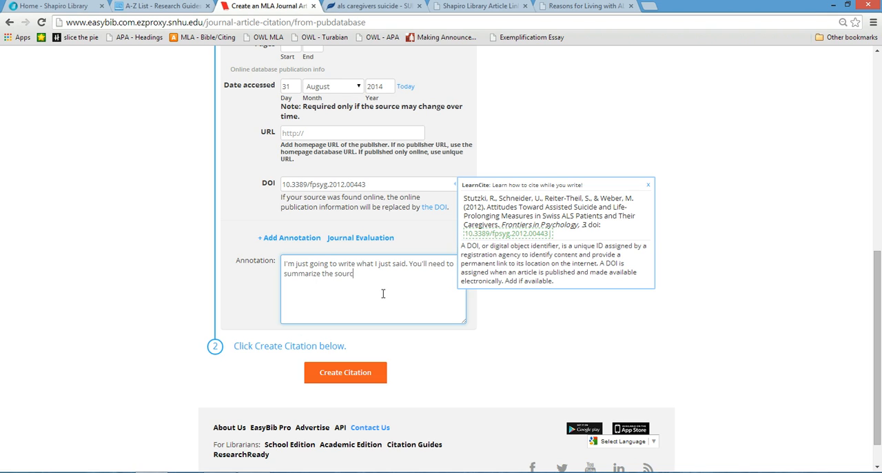
type("e. ind")
- Continue the annotation with "include very specific pieces of information from the particular source and explain how you"
key("BackSpace")
key("BackSpace")
key("BackSpace")
type("include very specific pieces of ino")
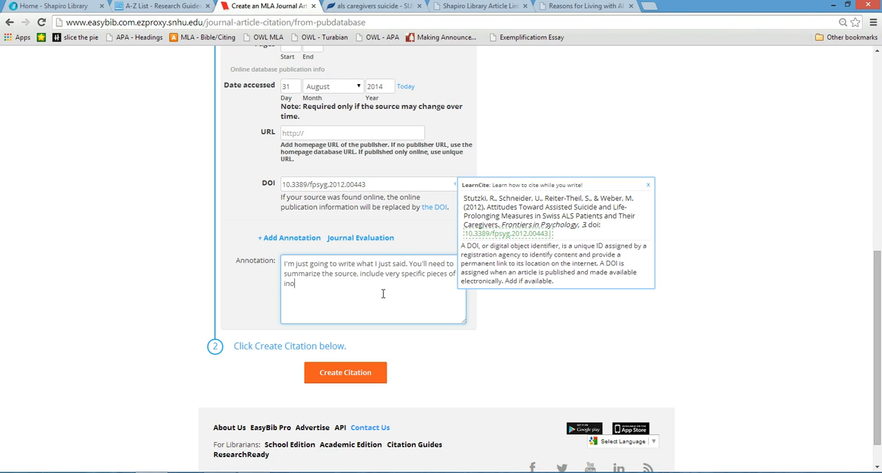
key("BackSpace")
type("formation from the particula")
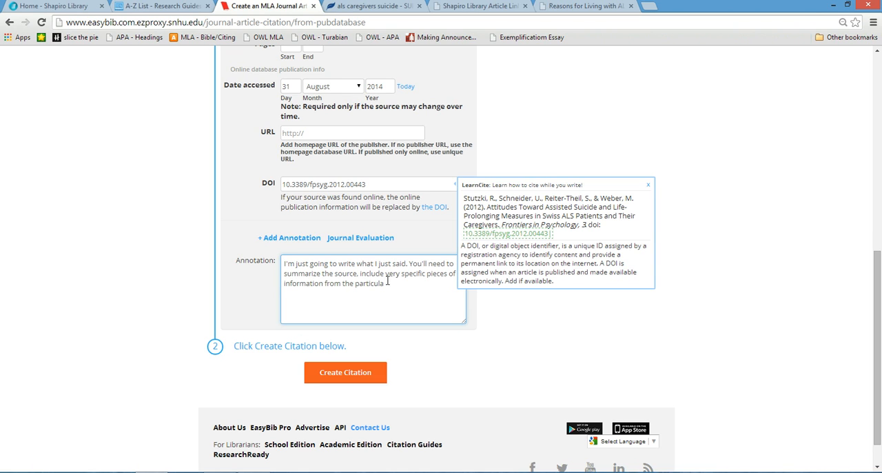
type("r source and explain how you will use this infomr")
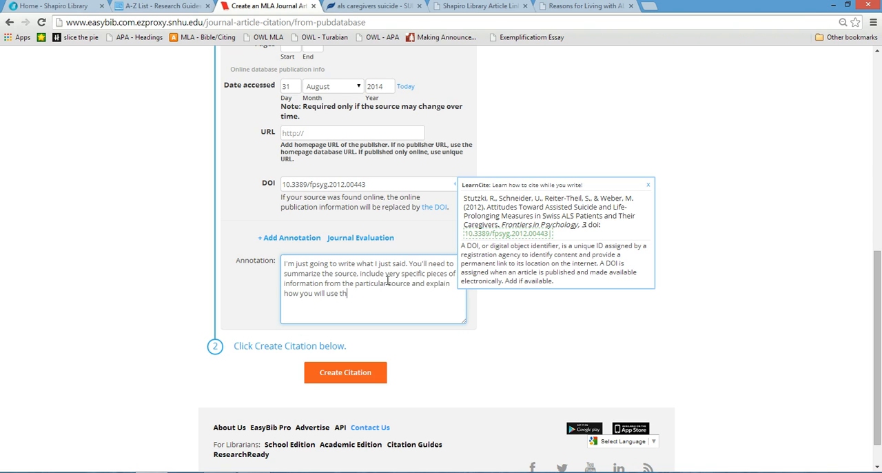
- Continue the annotation with "will use this information to support the point(s) you want"
key("BackSpace")
key("BackSpace")
type("rmation to support the poin")
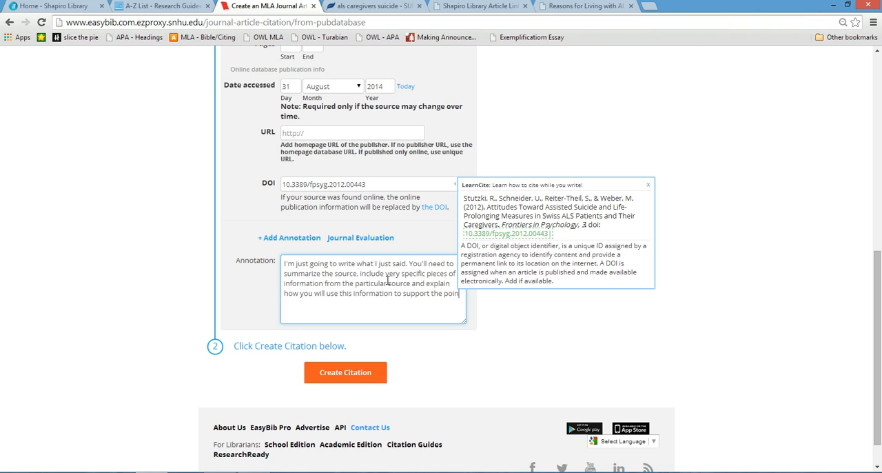
type("t(s) you want ot make")
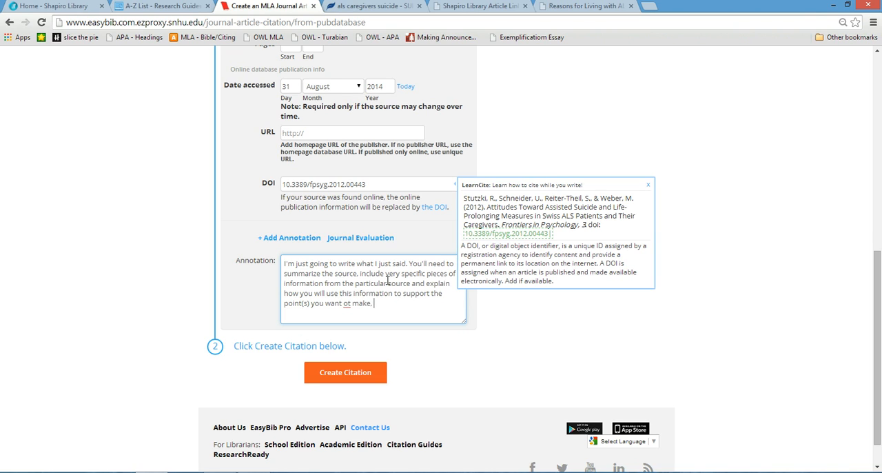
key("BackSpace")
key("BackSpace")
key("BackSpace")
key("BackSpace")
key("BackSpace")
key("BackSpace")
key("BackSpace")
key("BackSpace")
- Continue the annotation with "to make, and you need to explain why this source and/or the author is credible to write the"
type("to make, and you need to explain why this s")
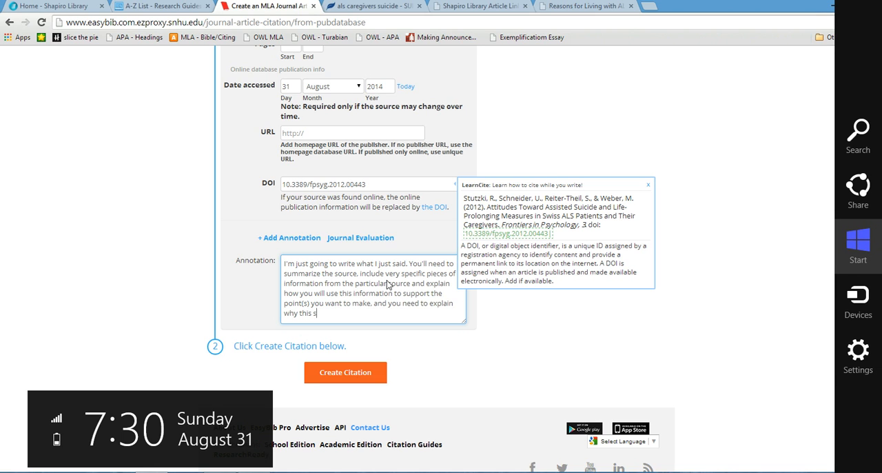
type("ource and/or the author is credible to ")
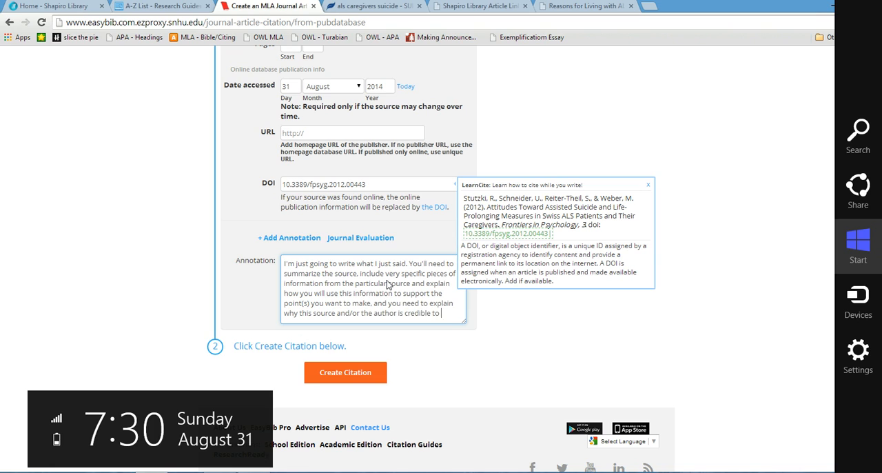
type("make this s credible to make this state")
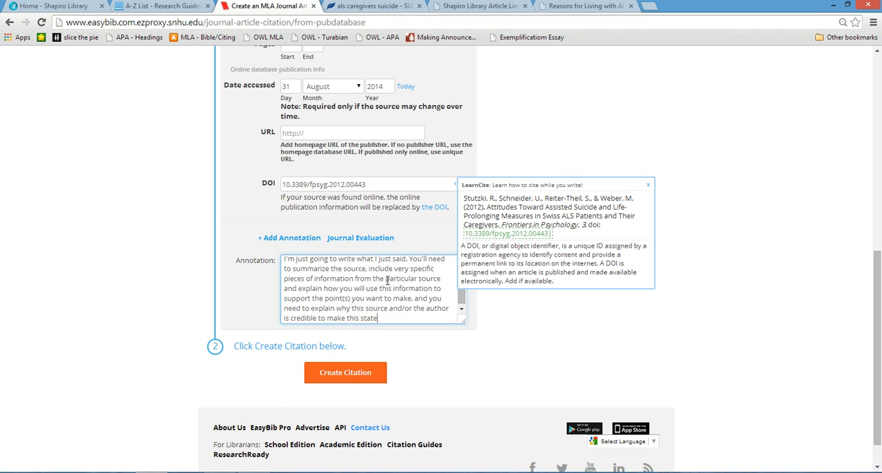
key("BackSpace")
key("BackSpace")
key("BackSpace")
key("BackSpace")
key("BackSpace")
key("BackSpace")
key("BackSpace")
key("BackSpace")
key("BackSpace")
key("BackSpace")
key("BackSpace")
key("BackSpace")
type("w")
key("BackSpace")
type("write the material. Why ar")
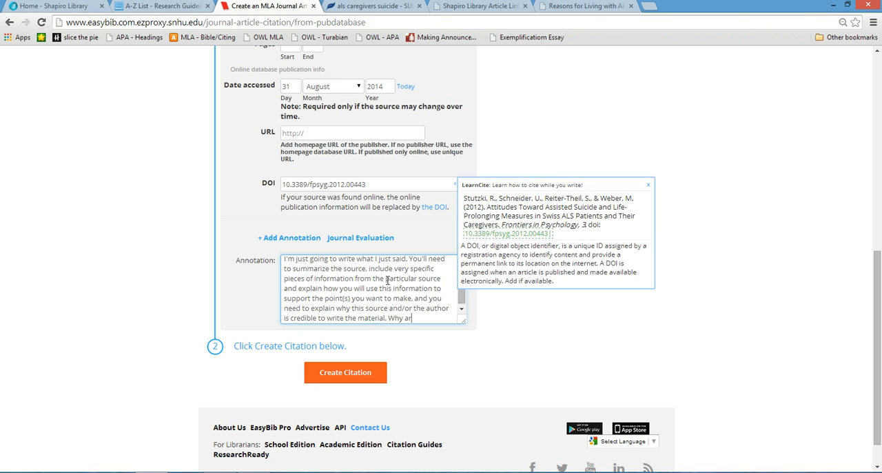
type("e they an experit")
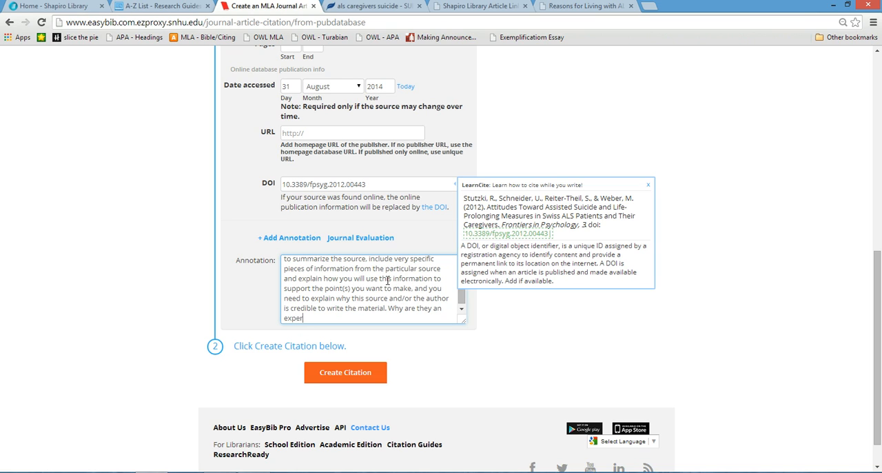
- Finish the annotation with "material. Why are they an expert in the field?" and create the citation
key("BackSpace")
key("BackSpace")
type("t in the fiedl?")
key("BackSpace")
key("BackSpace")
key("BackSpace")
type("ld?")
left_click(347, 375)
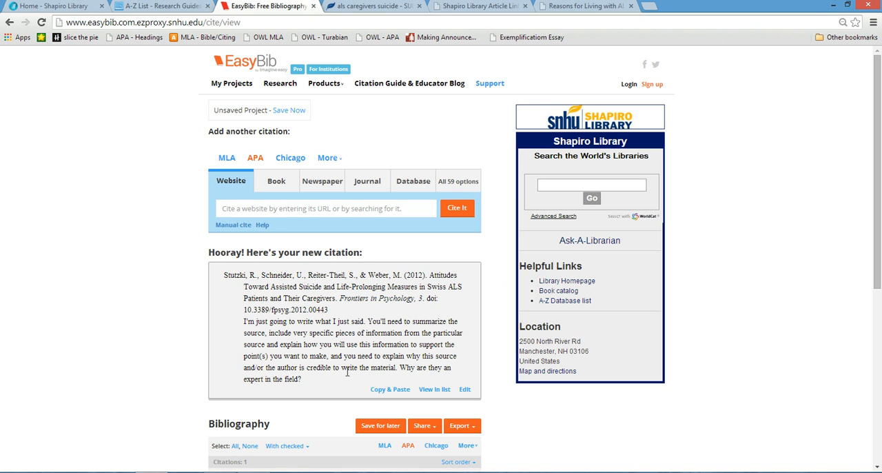
left_click(588, 7)
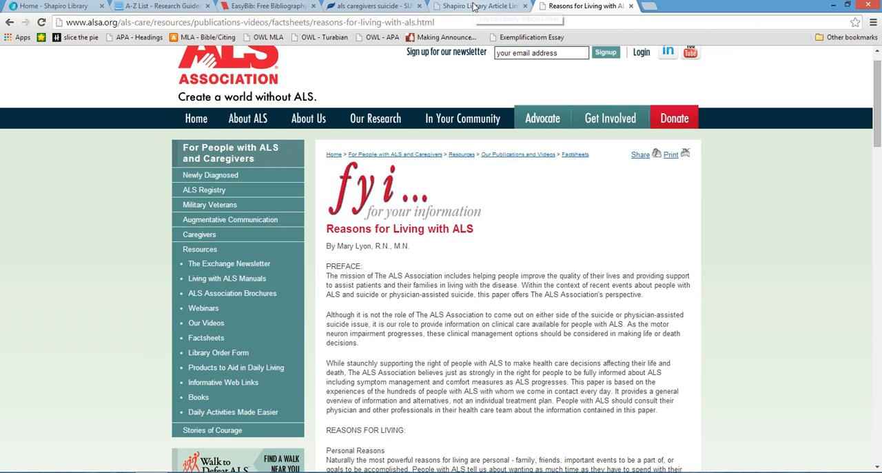
left_click(262, 6)
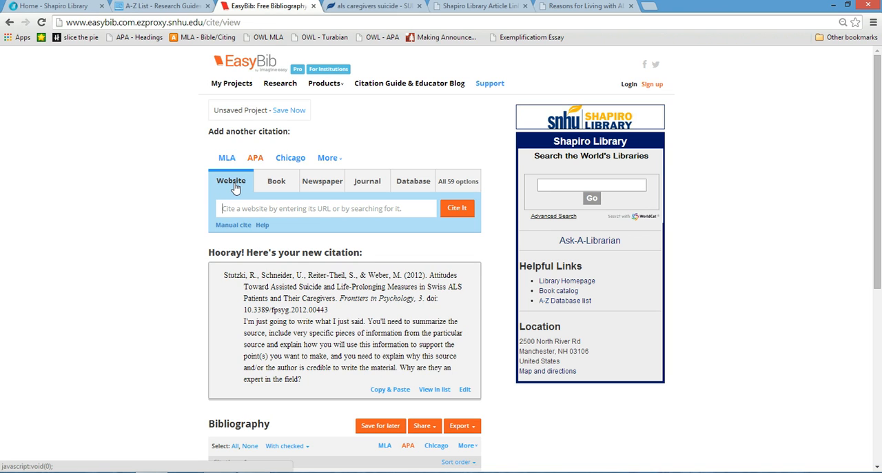
left_click(301, 214)
type("www.")
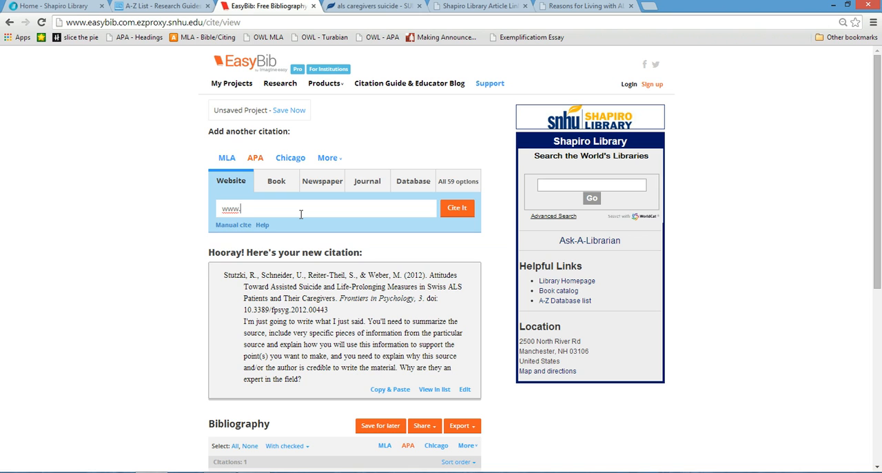
type("alsa.o")
- Start an APA website citation using the copied web address of the ALS Association's "Reasons for Living with ALS" page
left_click(564, 10)
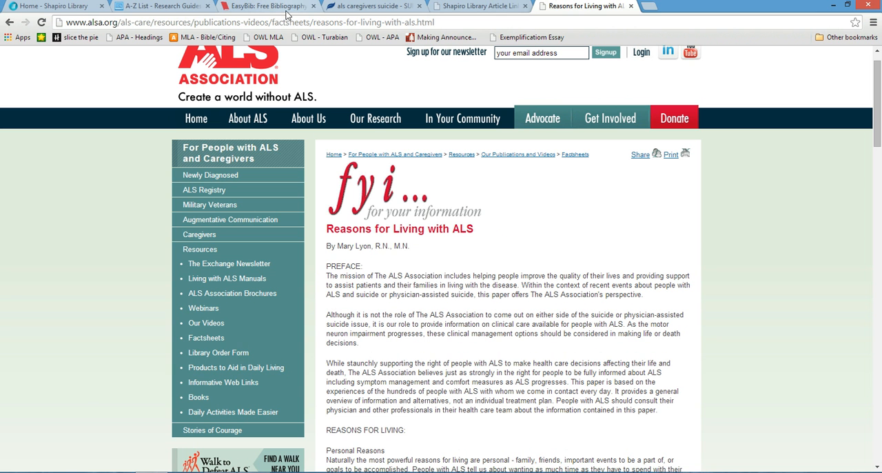
left_click(292, 27)
key("ctrl+c")
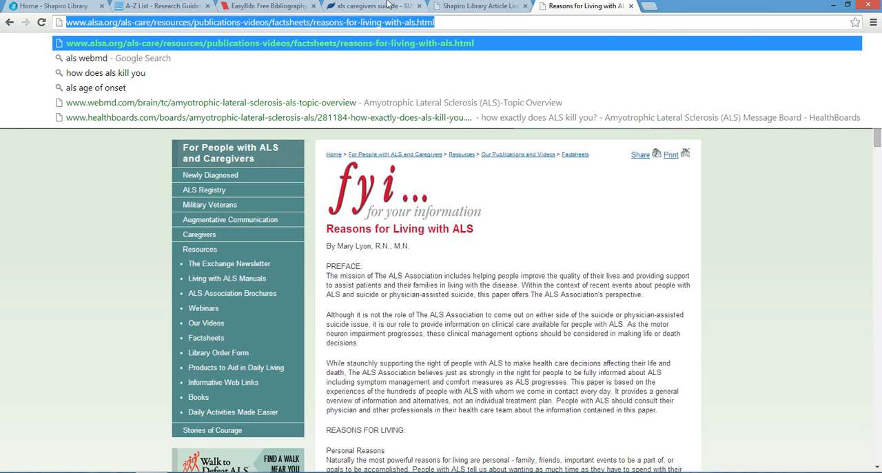
left_click(276, 7)
mouse_move(321, 85)
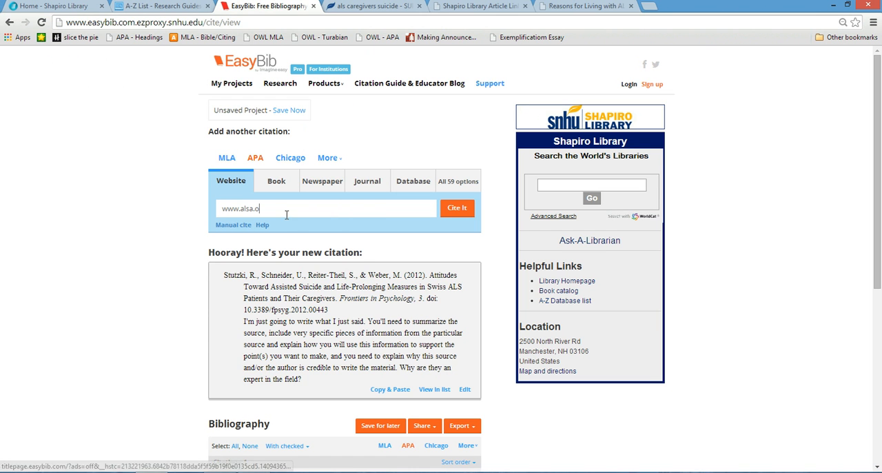
key("ctrl+a")
key("ctrl+v")
key("Return")
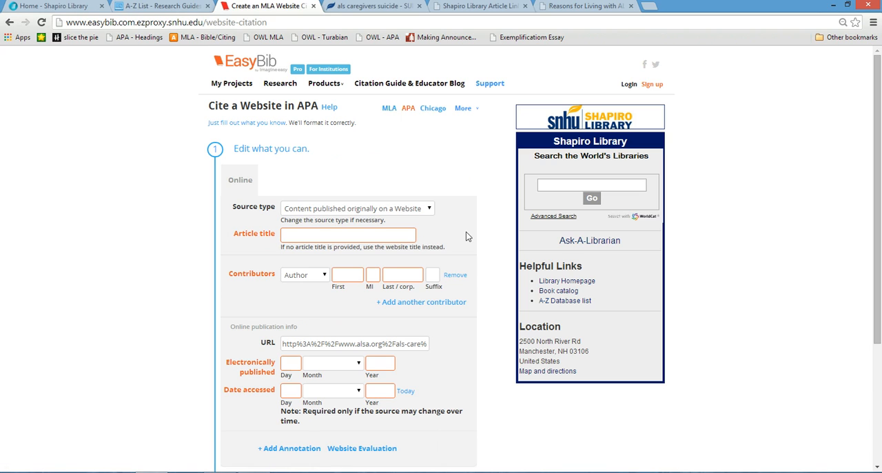
- Copy the web page's heading into the article title and correct its capitalization to "Reasons for living with ALS"
left_click(475, 7)
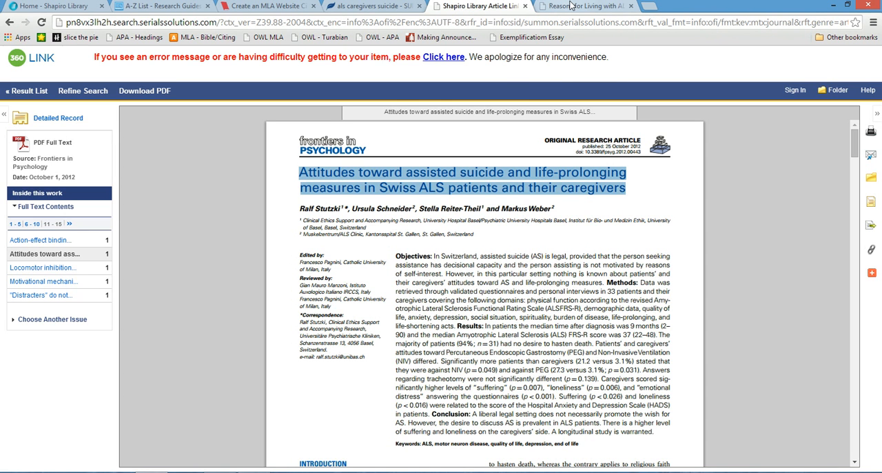
left_click(571, 6)
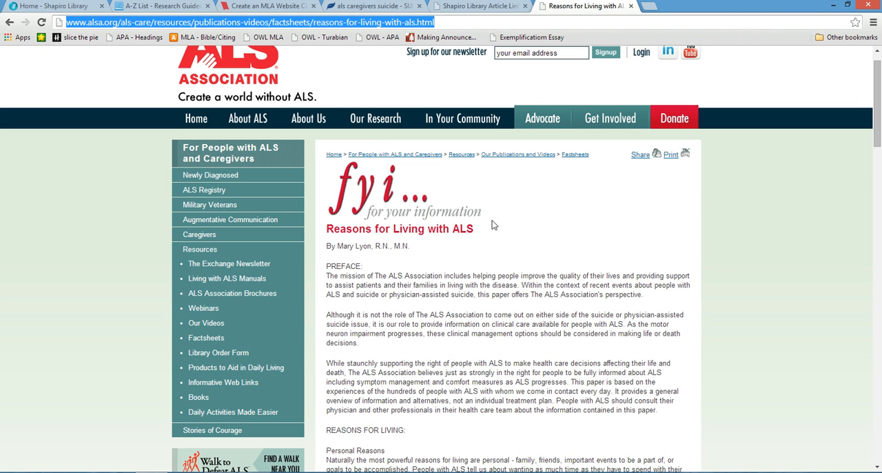
left_click_drag(482, 228, 322, 232)
key("ctrl+c")
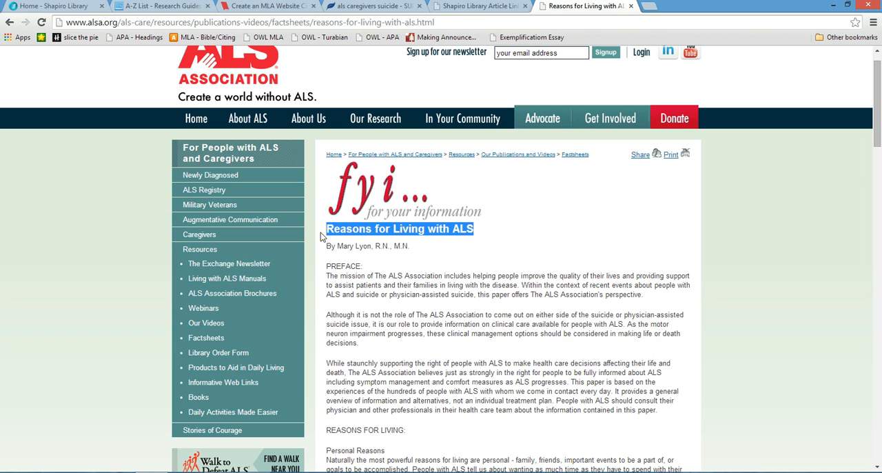
left_click(279, 8)
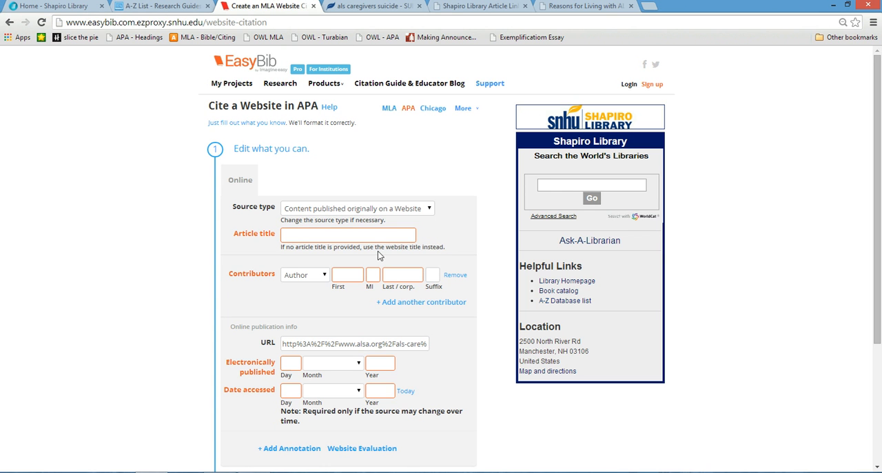
left_click(370, 234)
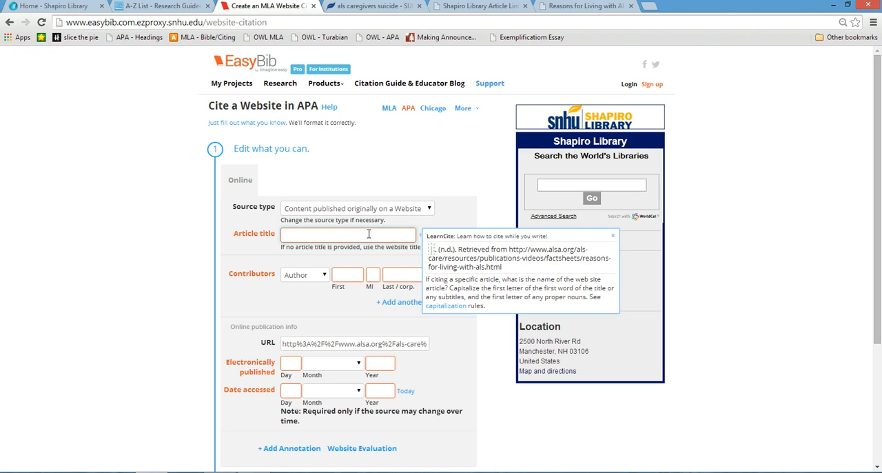
key("ctrl+v")
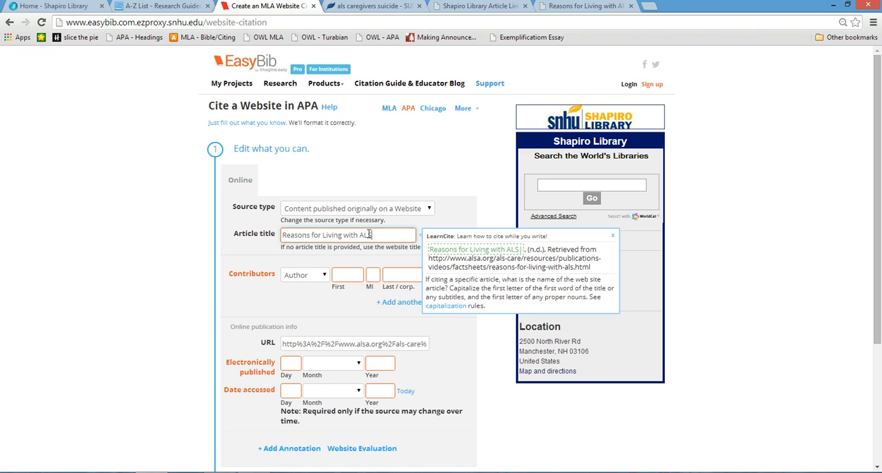
left_click(324, 235)
key("BackSpace")
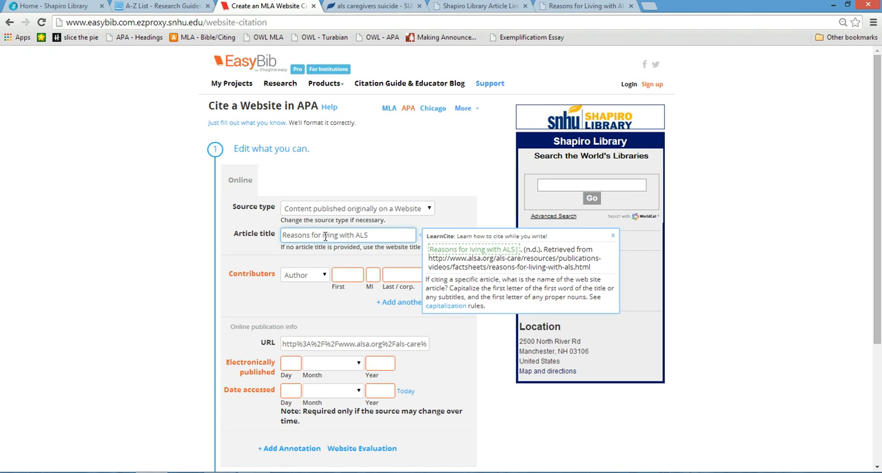
type("l")
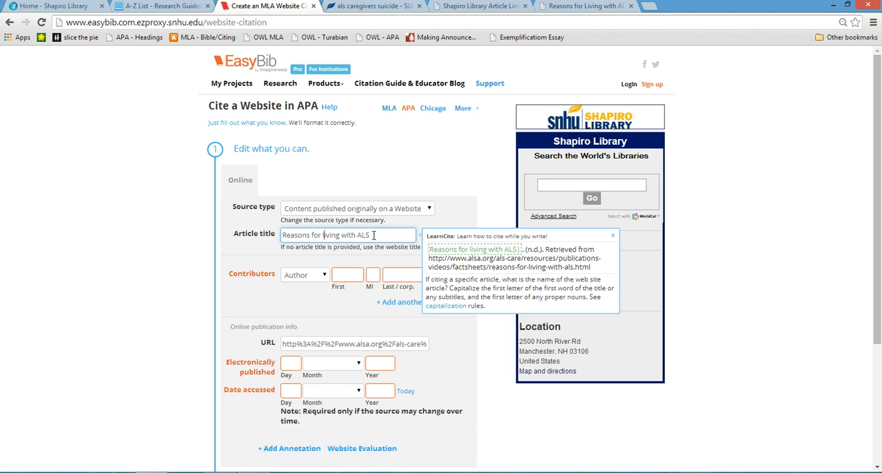
- Check the web page for its source and enter "ALS Association" as the corporate author of the citation
left_click(580, 7)
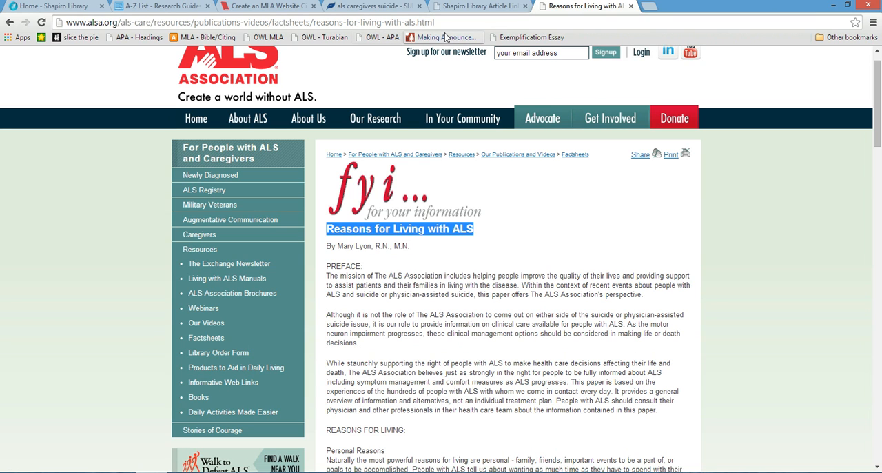
left_click(266, 7)
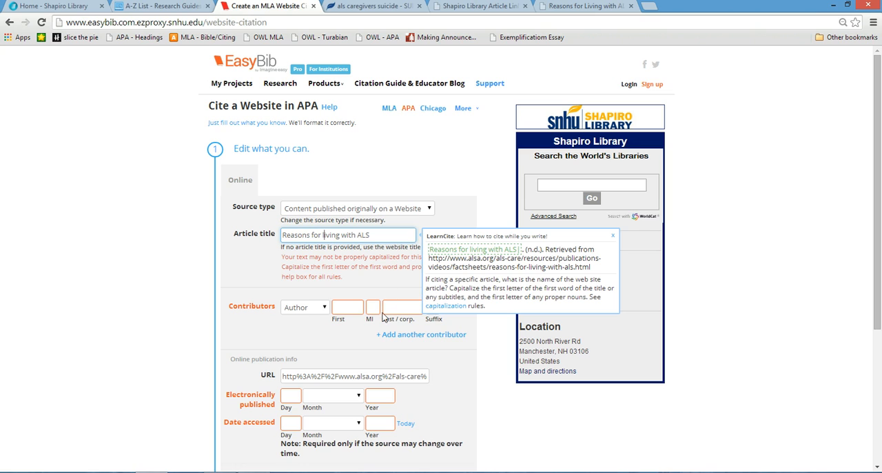
left_click(402, 316)
left_click(402, 311)
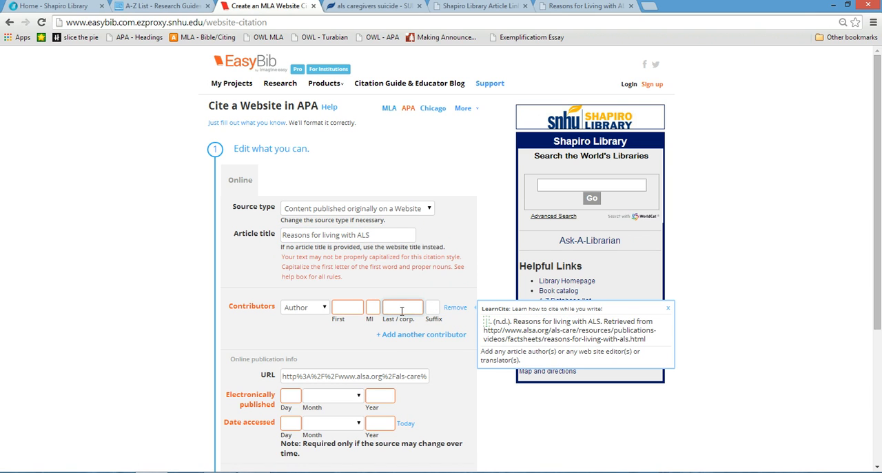
type("ALS Association")
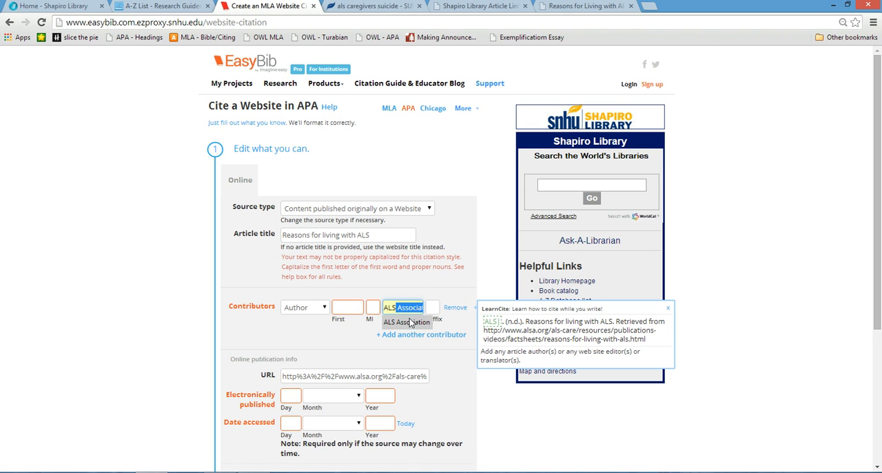
left_click(411, 322)
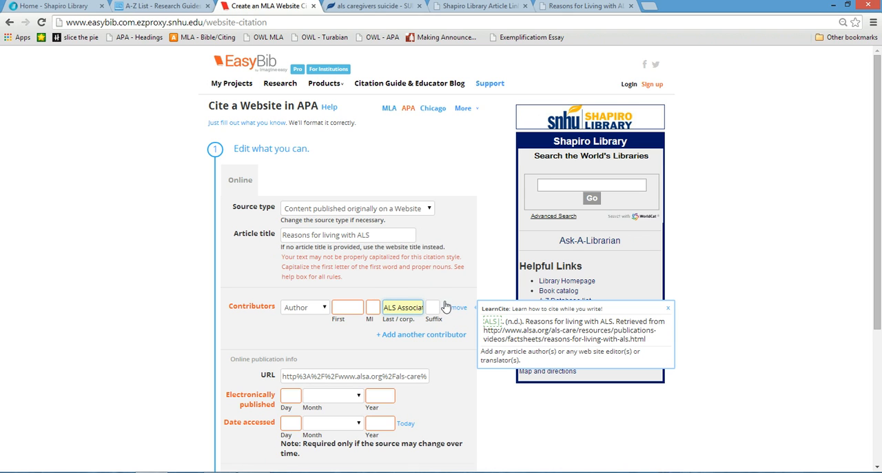
- Check the web page for a publication date and set the citation's access date to 31 August 2014
left_click_drag(879, 195, 800, 266)
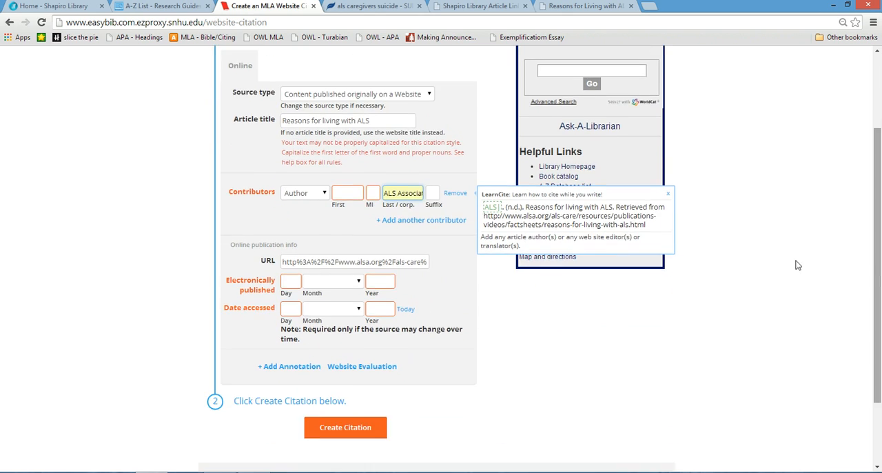
left_click(567, 5)
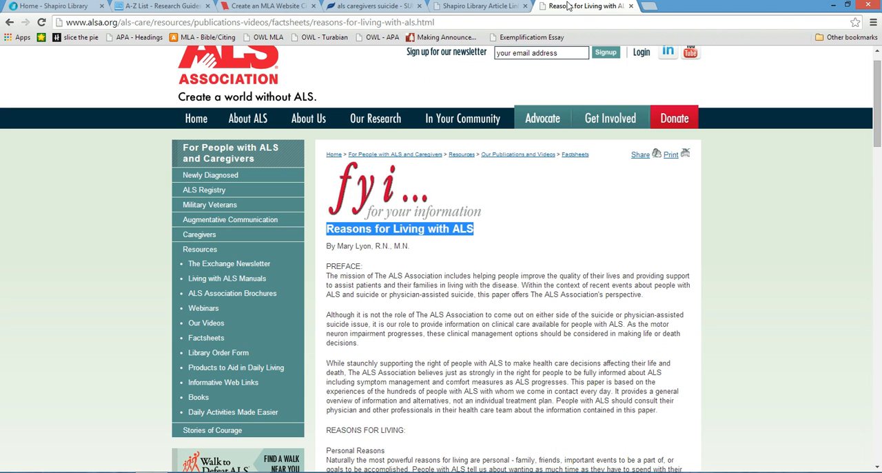
left_click_drag(880, 131, 861, 104)
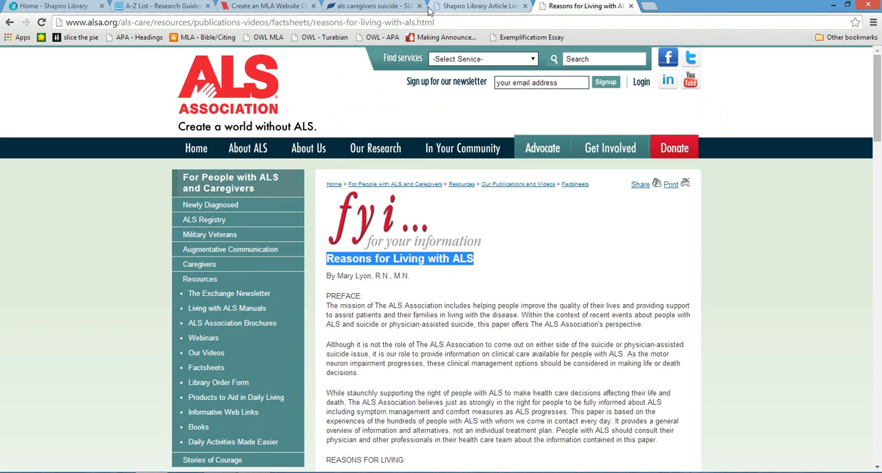
left_click(267, 13)
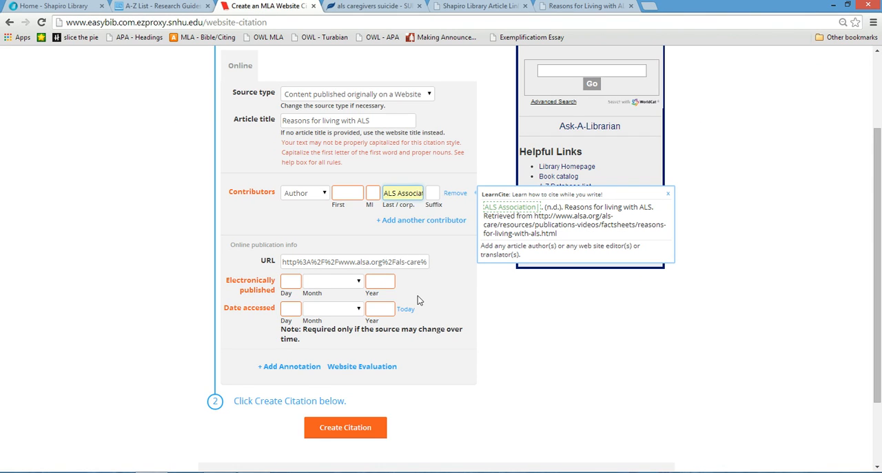
left_click(295, 309)
type("31")
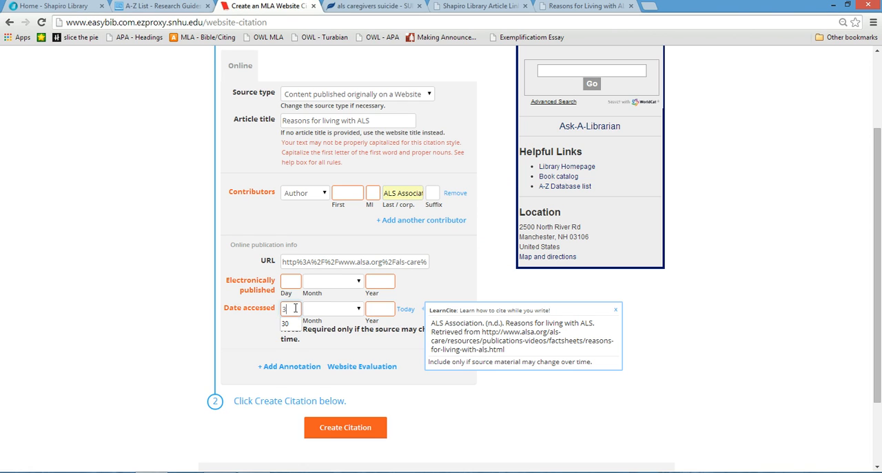
left_click(316, 308)
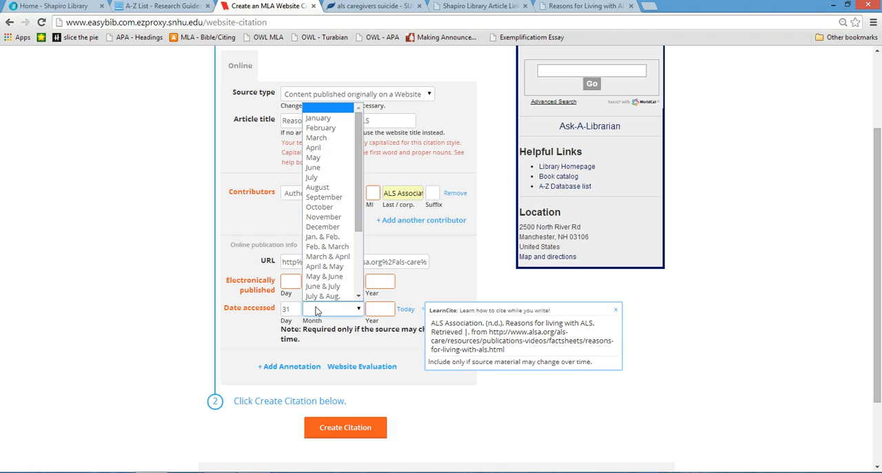
left_click(317, 186)
type("2014")
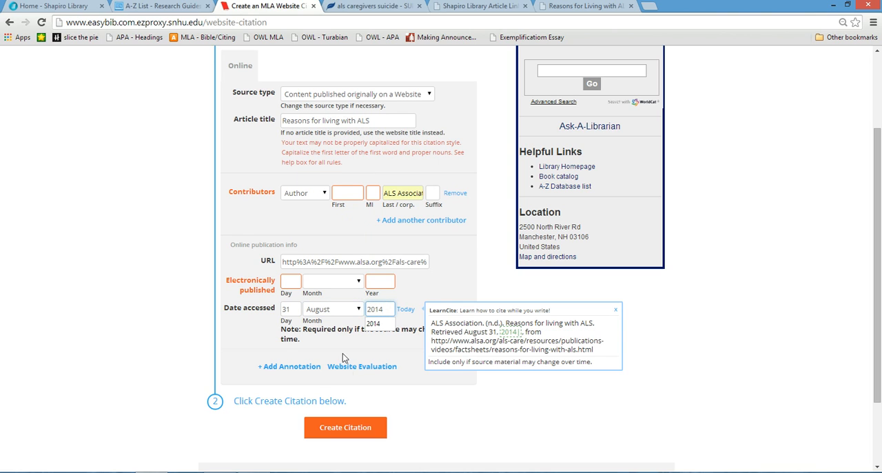
- Add an annotation to the citation beginning "We need to summarize the source, explain exact information that we're going"
left_click(308, 371)
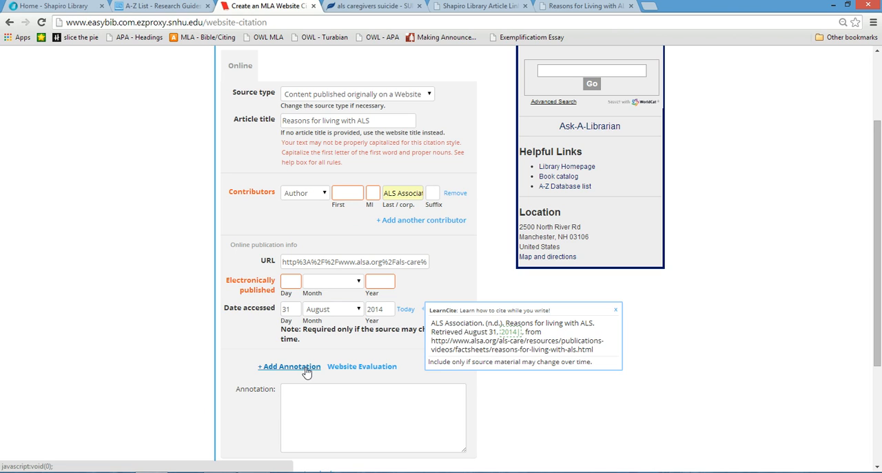
left_click(318, 411)
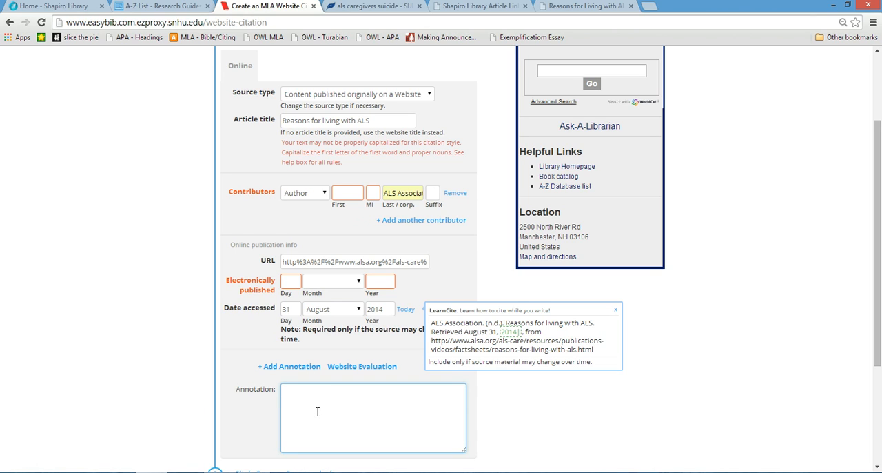
type("We need to summarize the source.")
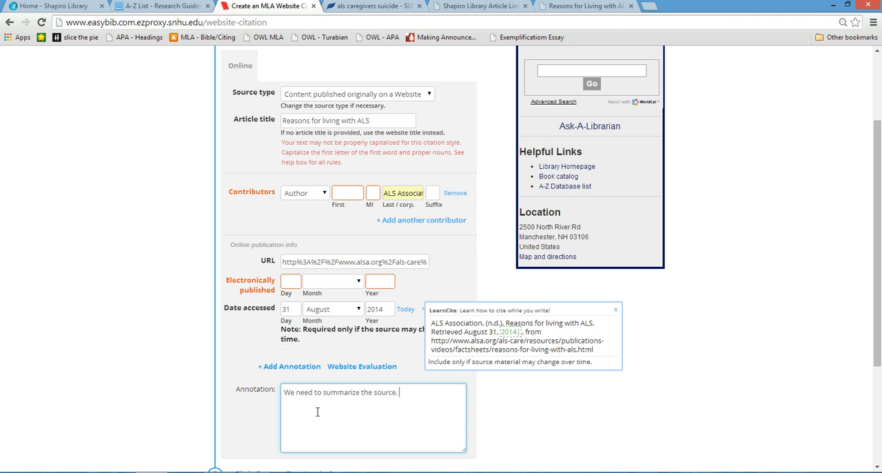
key("BackSpace")
type(", explain exact information that we're going ")
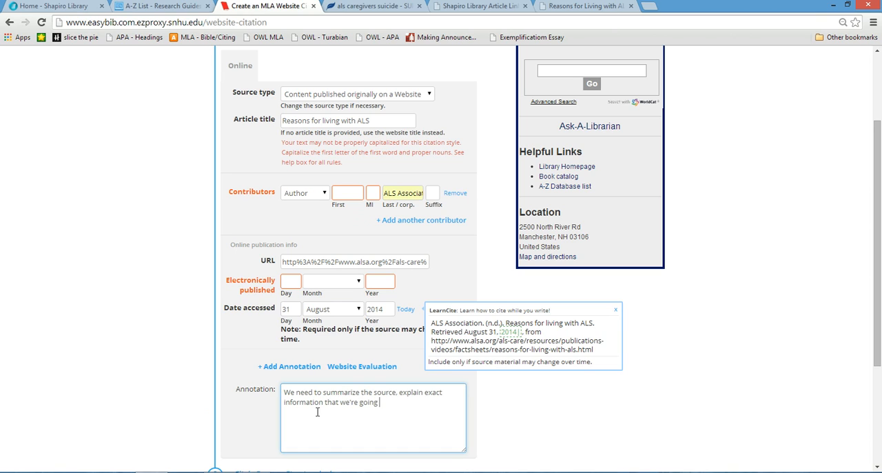
type("to use for teh sour")
- Finish the annotation's sentence with "to use for the source, and explain why the source is credible."
key("BackSpace")
key("BackSpace")
key("BackSpace")
key("BackSpace")
key("BackSpace")
key("BackSpace")
key("BackSpace")
type("he sour")
type("ce, and explain wh")
type("y the source si")
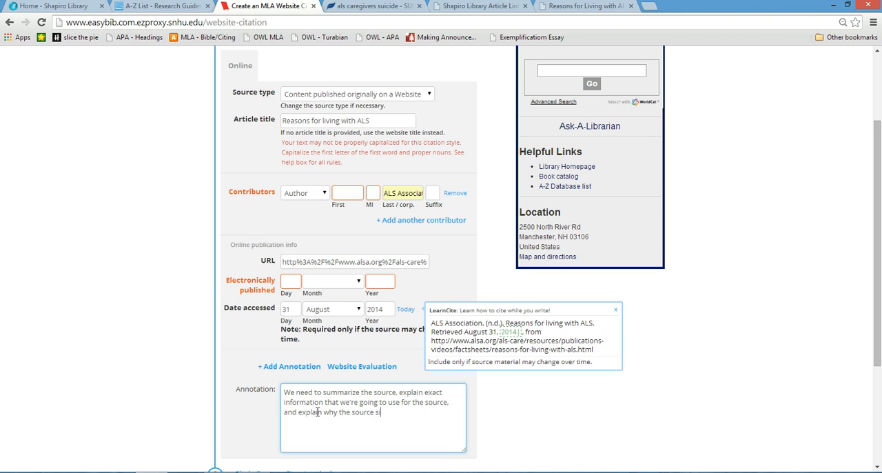
type(" cr")
key("BackSpace")
key("BackSpace")
key("BackSpace")
key("BackSpace")
key("BackSpace")
type("is credible.")
- Open the About Us page of the ALS Association website to look into the source's credibility
left_click(571, 14)
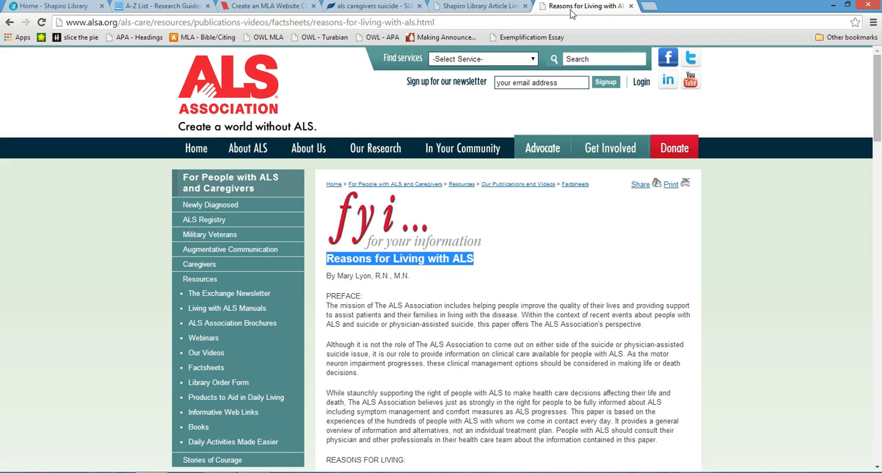
left_click(308, 151)
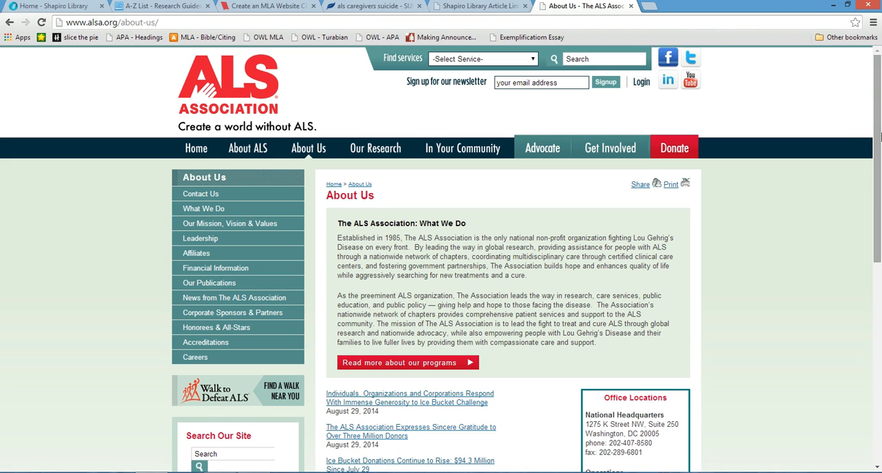
- Look over the ALS Association's About Us page for credibility, and return to EasyBib to create the annotated website citation
left_click_drag(879, 142, 881, 362)
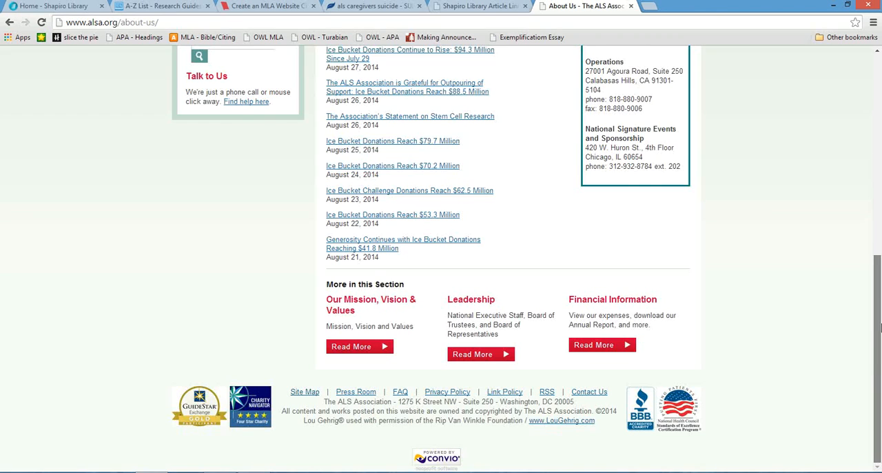
left_click_drag(880, 329, 875, 202)
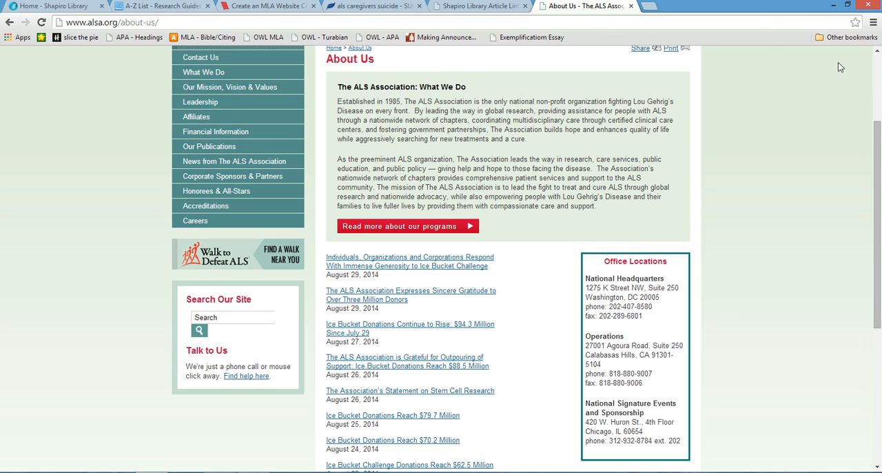
left_click(257, 6)
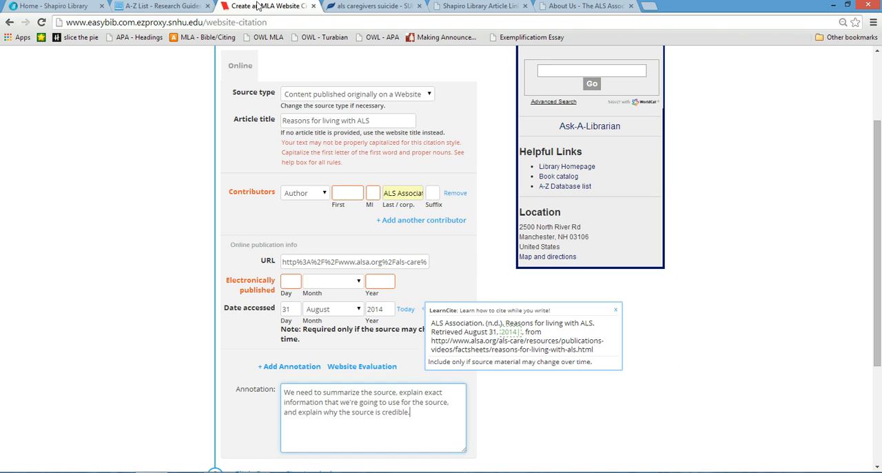
left_click_drag(880, 321, 880, 407)
left_click(330, 362)
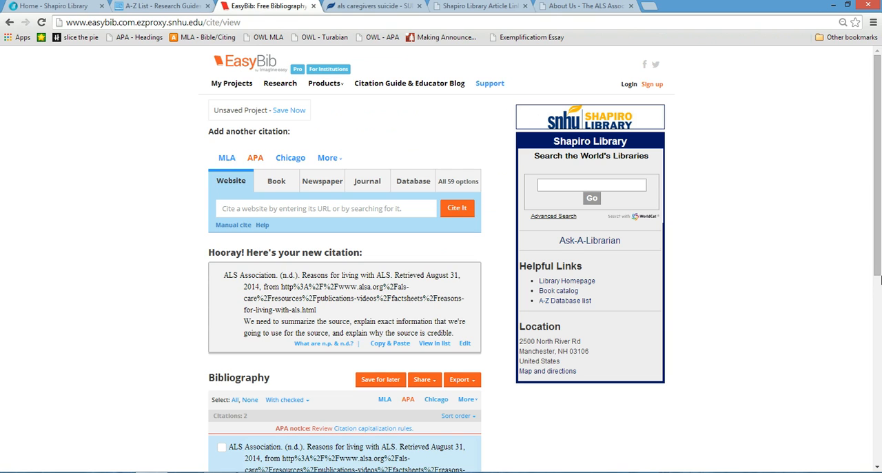
- Select both citations in the bibliography, the ALS Association page and the journal article, and export them as a Word document
left_click_drag(878, 276, 879, 313)
scroll(879, 313, "down", 2)
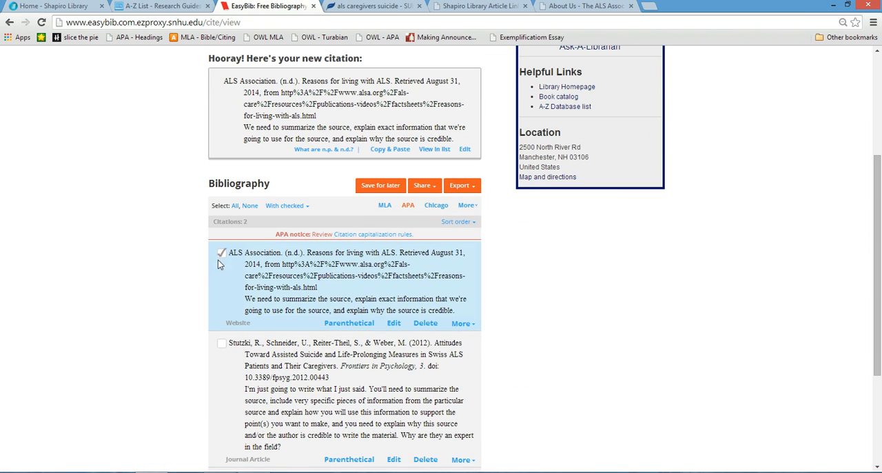
left_click(221, 346)
left_click(468, 193)
left_click(452, 205)
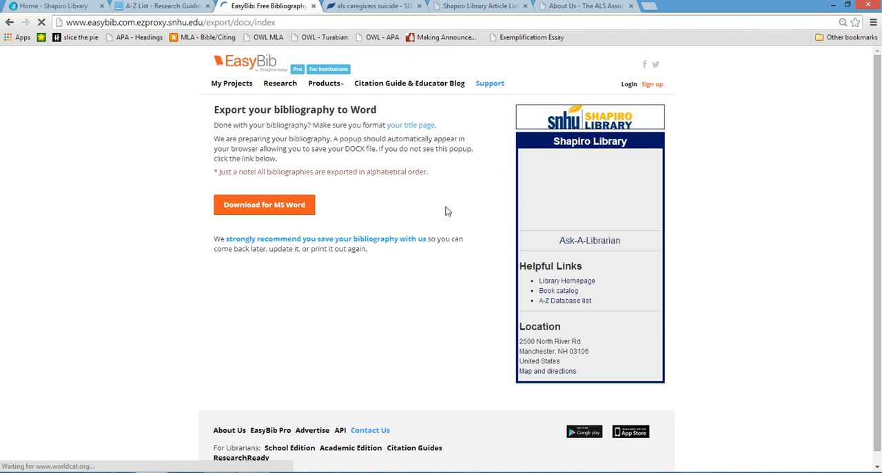
left_click(267, 207)
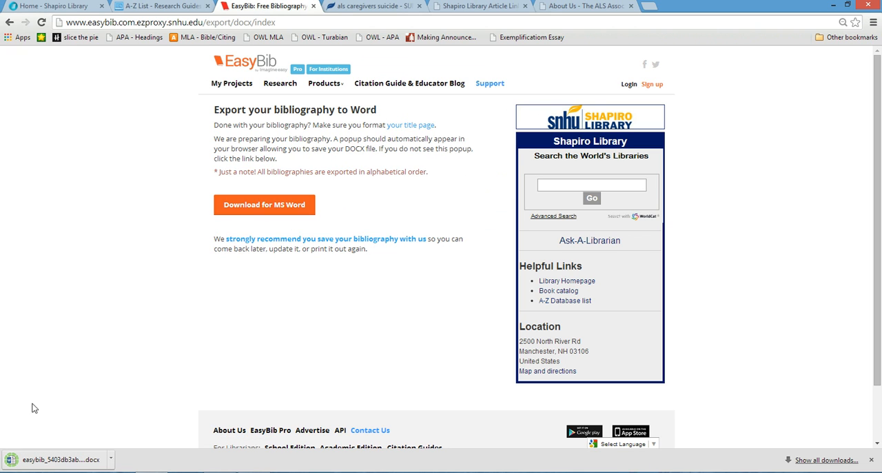
- Open the downloaded bibliography in Word with editing enabled and review the formatting of its References page
left_click(60, 460)
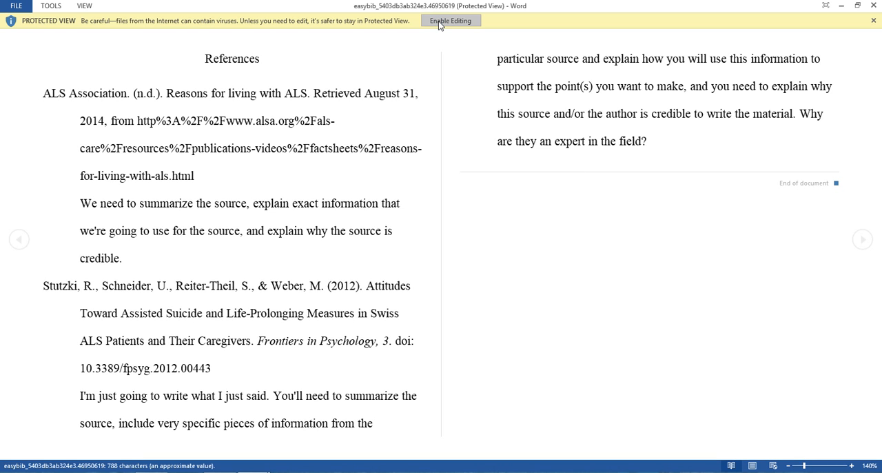
left_click(439, 22)
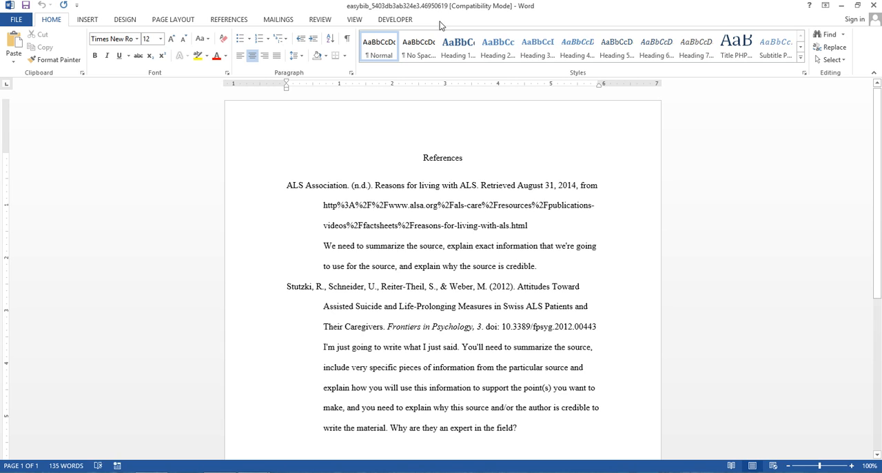
left_click_drag(879, 193, 880, 224)
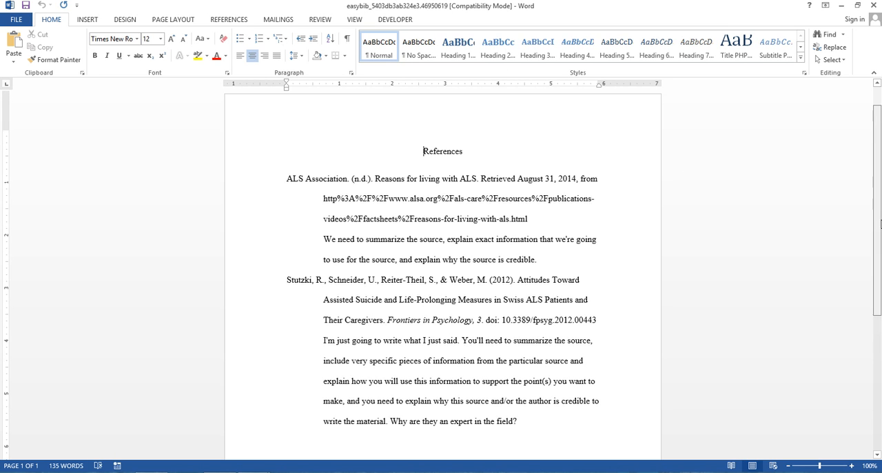
scroll(880, 224, "down", 1)
scroll(881, 236, "down", 1)
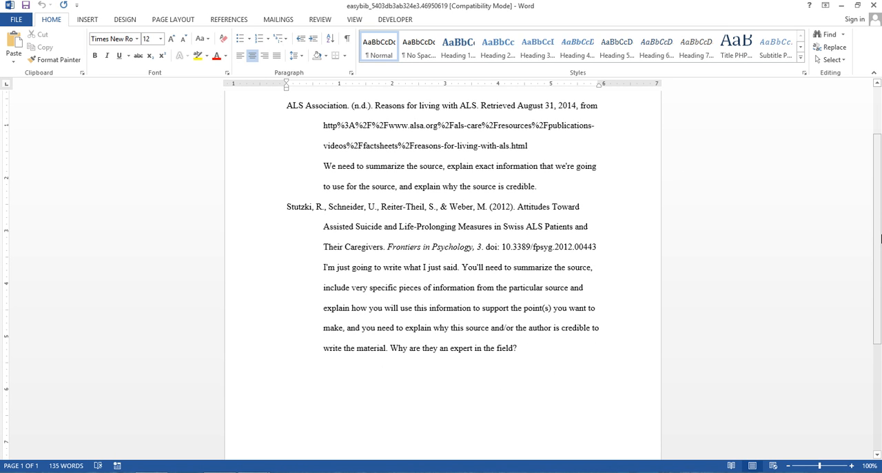
scroll(881, 238, "up", 3)
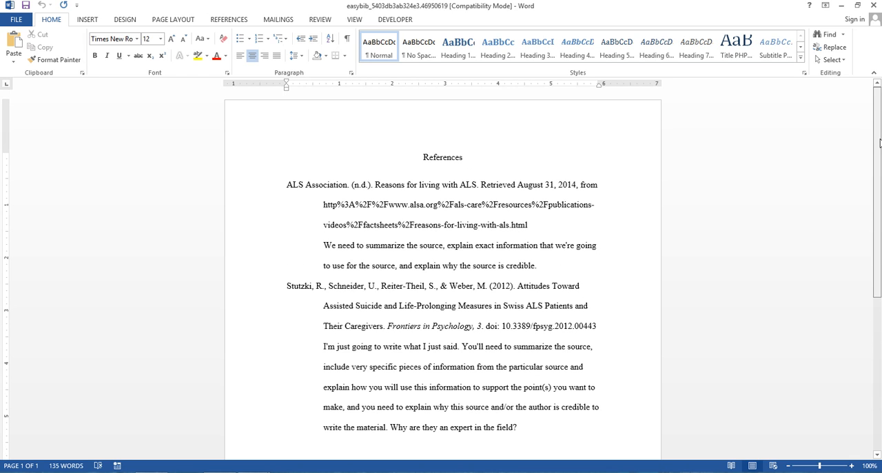
- Close the exported bibliography document and minimize Document1 to return to the EasyBib export page in the browser
left_click(874, 6)
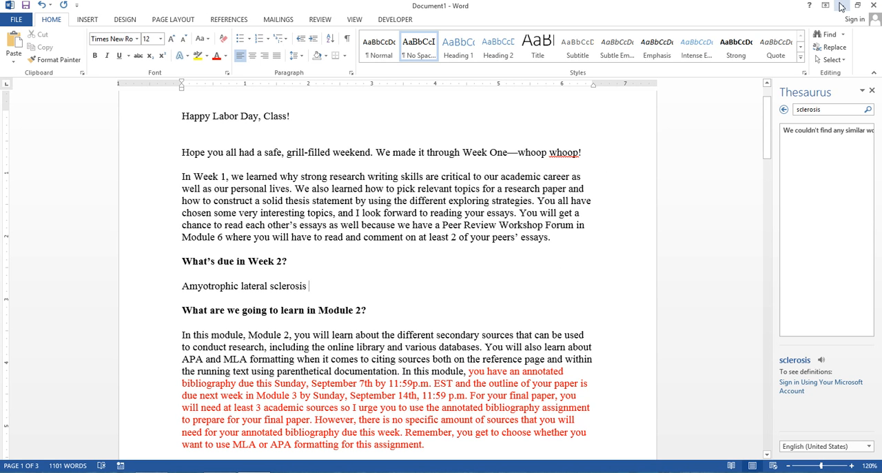
left_click(842, 5)
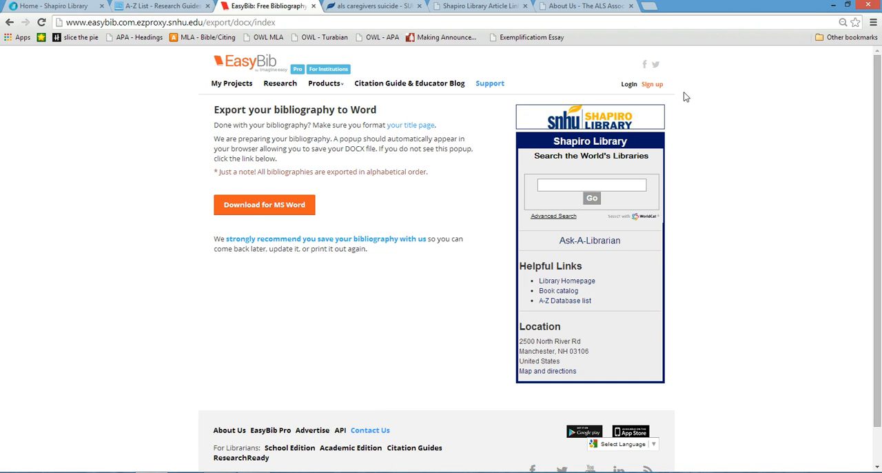